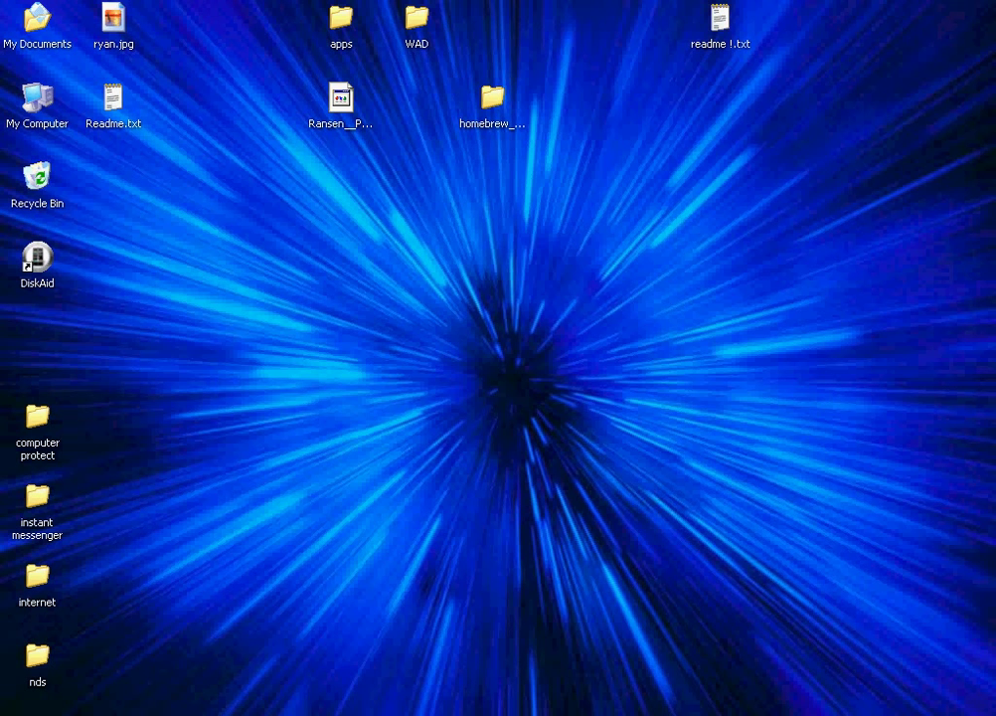
Switch to Firefox and open the homebrew directory linked on the WiiBrew main page.
{"action": "key", "text": "alt+Tab"}
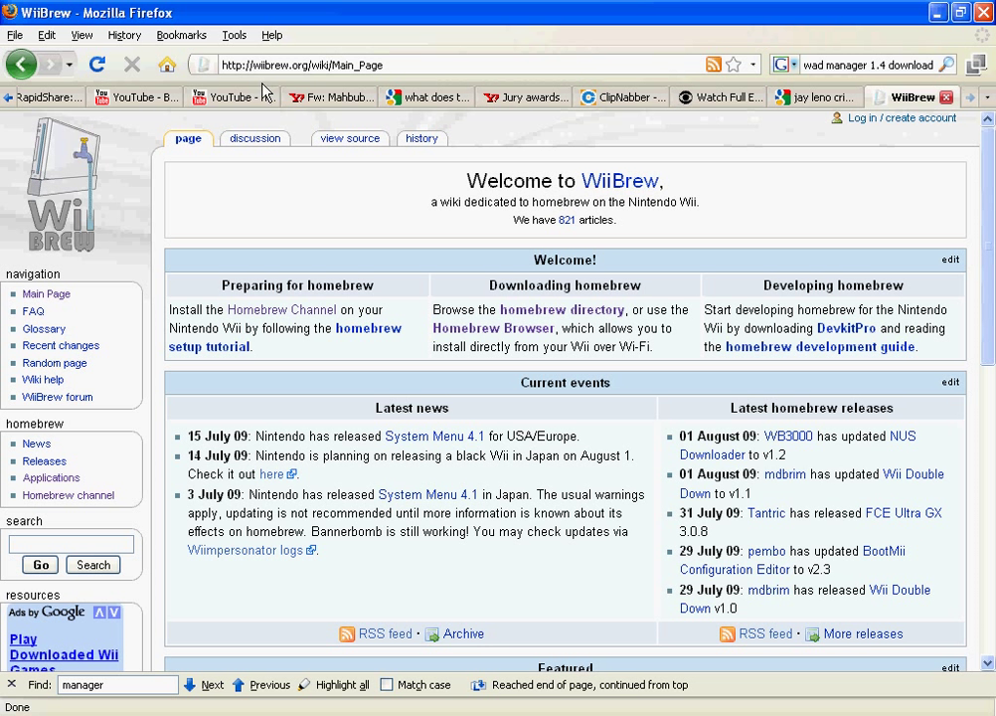
{"action": "left_click", "coordinate": [587, 312]}
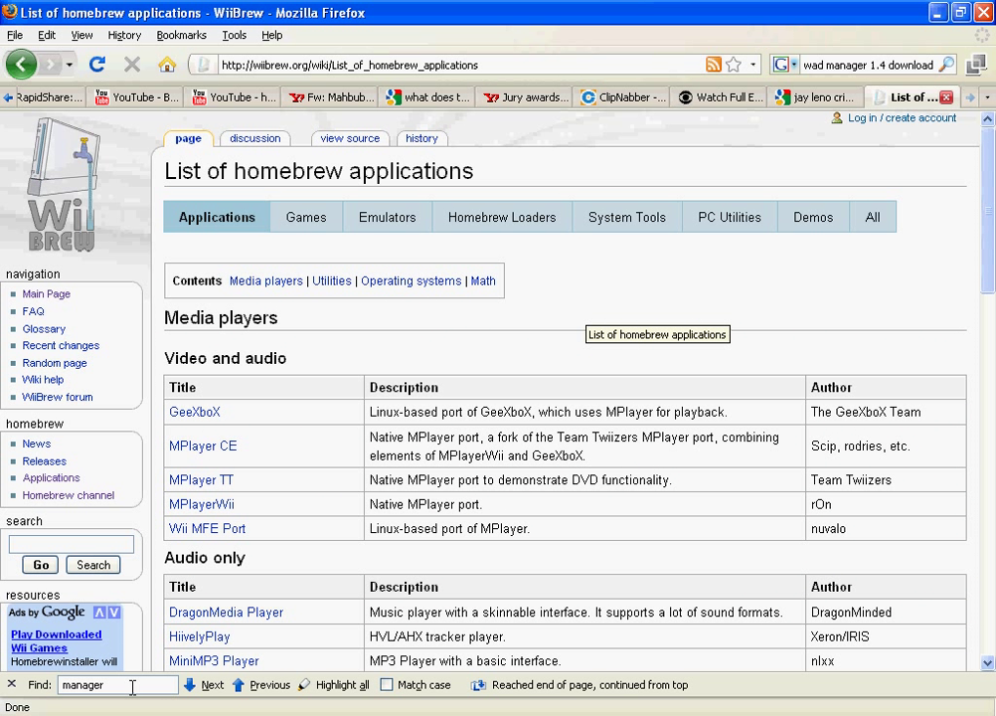
{"action": "left_click_drag", "start_coordinate": [106, 686], "coordinate": [245, 237]}
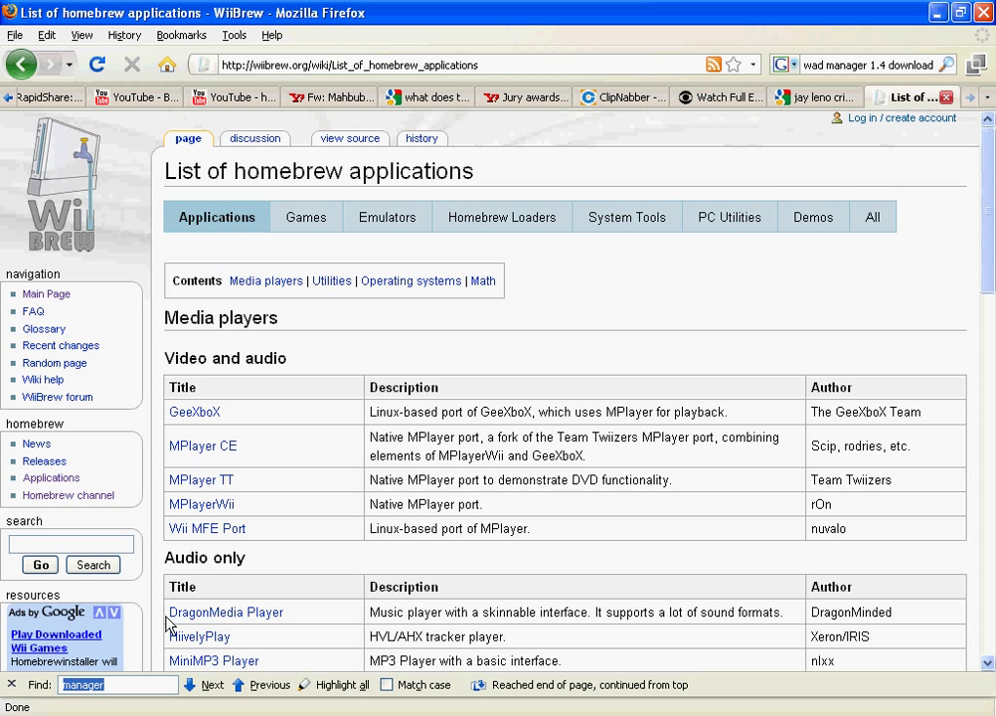
{"action": "key", "text": "BackSpace"}
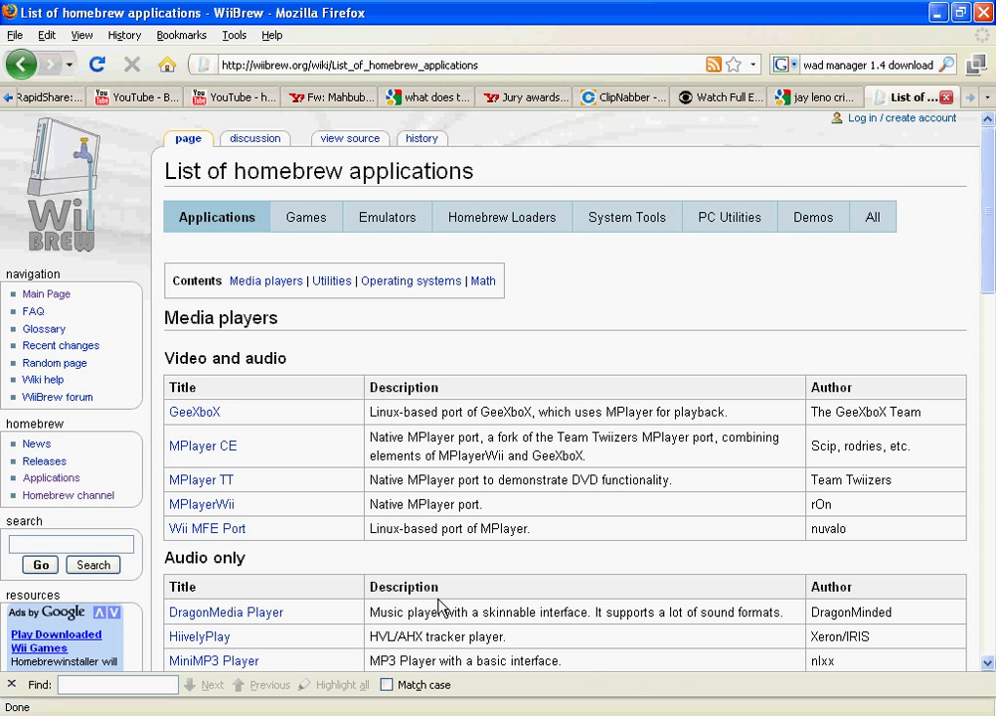
{"action": "type", "text": "ho"}
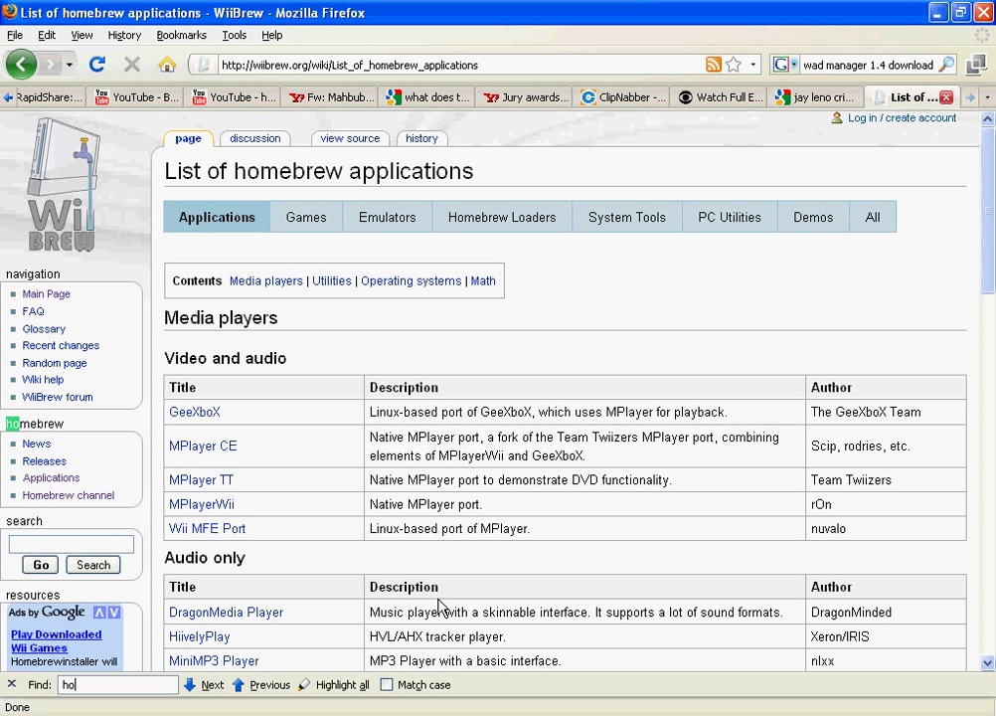
{"action": "type", "text": "mebrew"}
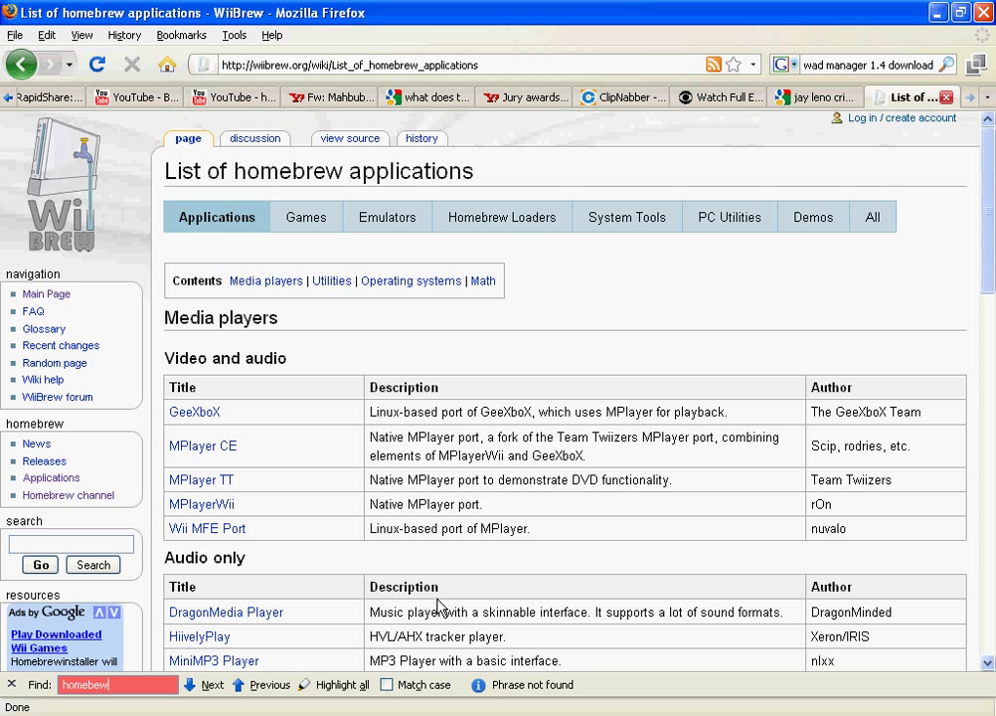
{"action": "key", "text": "BackSpace"}
{"action": "key", "text": "BackSpace"}
{"action": "key", "text": "BackSpace"}
{"action": "key", "text": "BackSpace"}
{"action": "key", "text": "BackSpace"}
{"action": "key", "text": "BackSpace"}
{"action": "key", "text": "BackSpace"}
{"action": "key", "text": "BackSpace"}
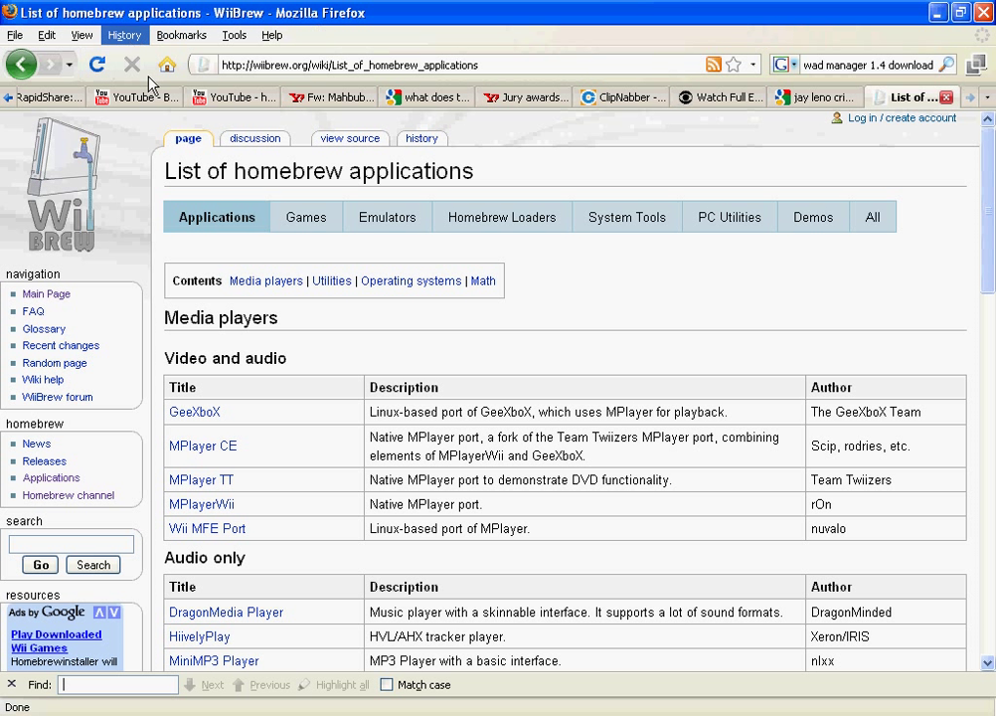
Bring up the full browsing history and open the WiiBrew page for Homebrew Browser from it.
{"action": "left_click", "coordinate": [124, 35]}
{"action": "key", "text": "Escape"}
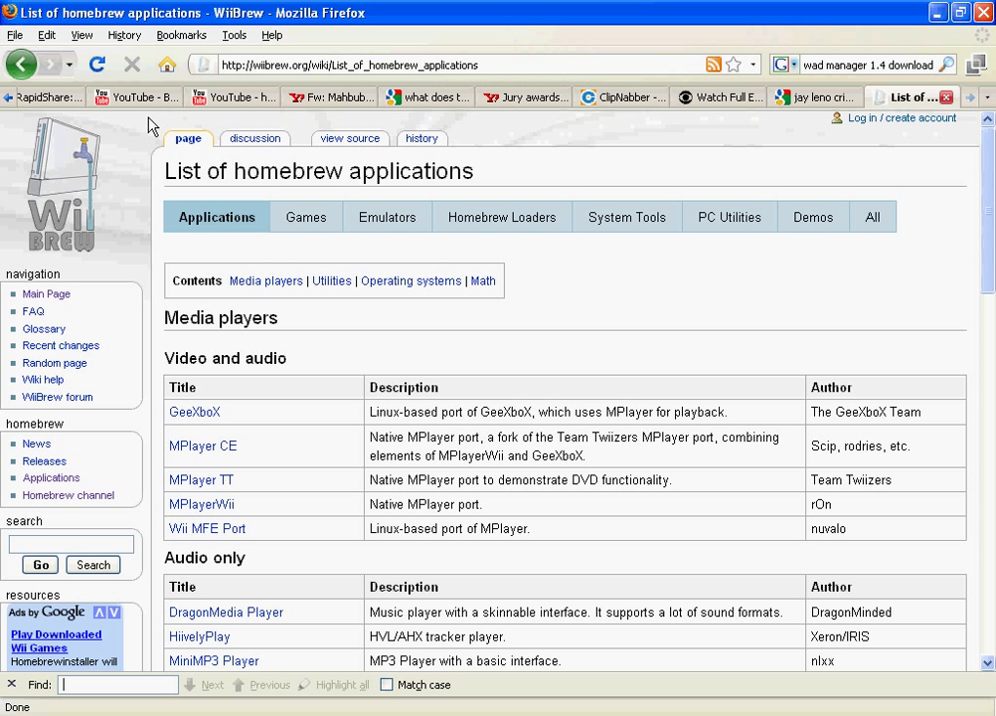
{"action": "key", "text": "ctrl+shift+h"}
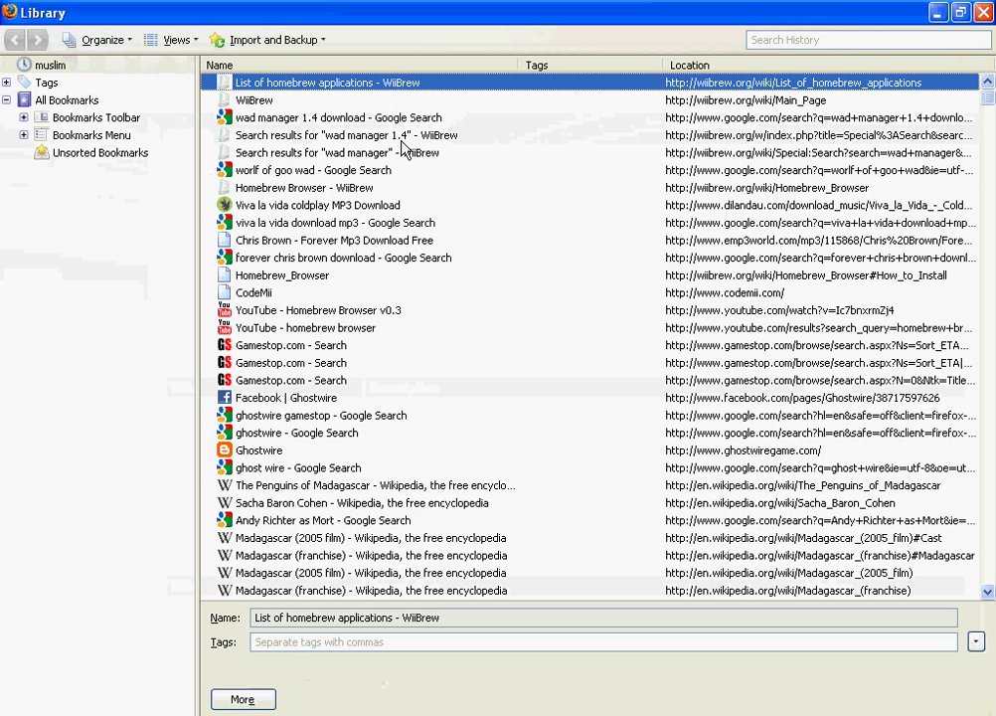
{"action": "double_click", "coordinate": [268, 187]}
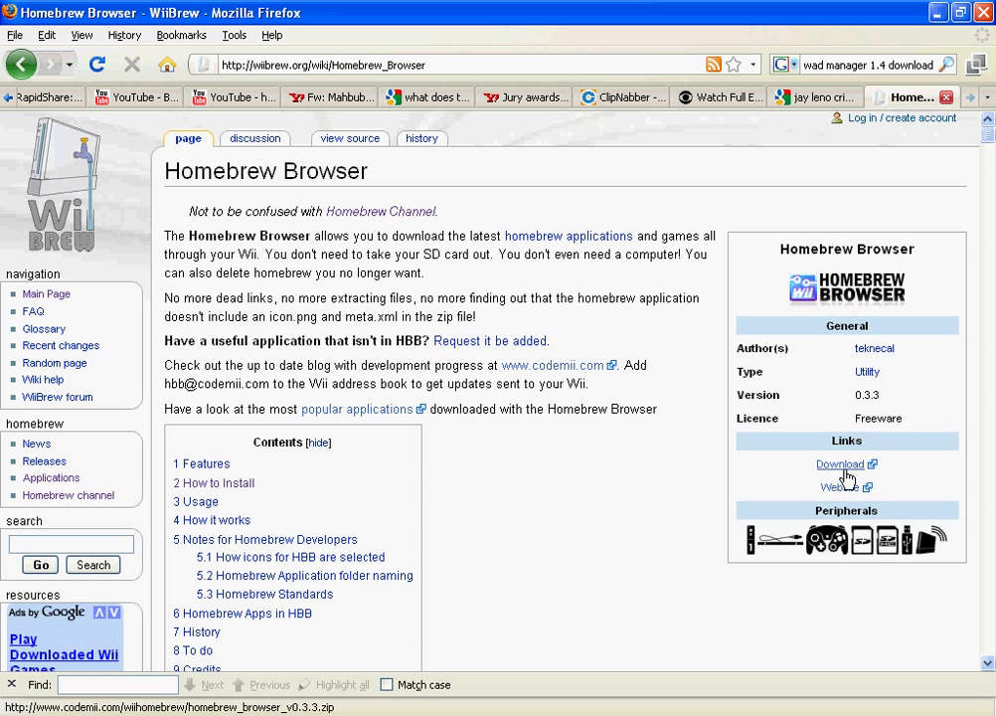
Replace the browser's search query with "world of goo.wad" and run the Google search.
{"action": "double_click", "coordinate": [895, 62]}
{"action": "left_click", "coordinate": [872, 65]}
{"action": "double_click", "coordinate": [861, 66]}
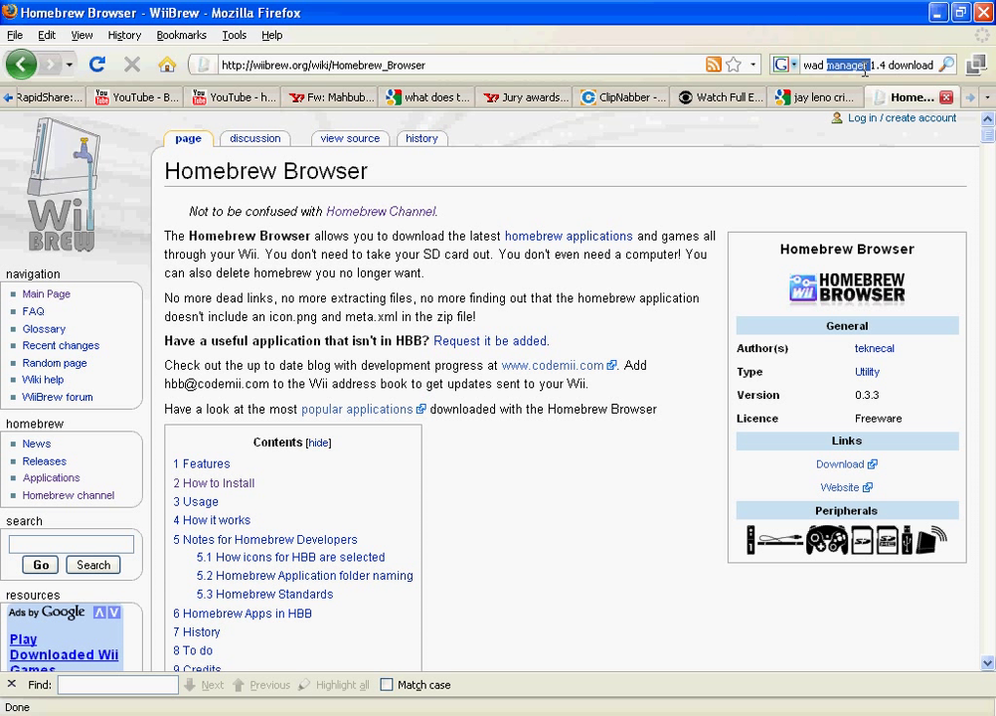
{"action": "triple_click", "coordinate": [873, 66]}
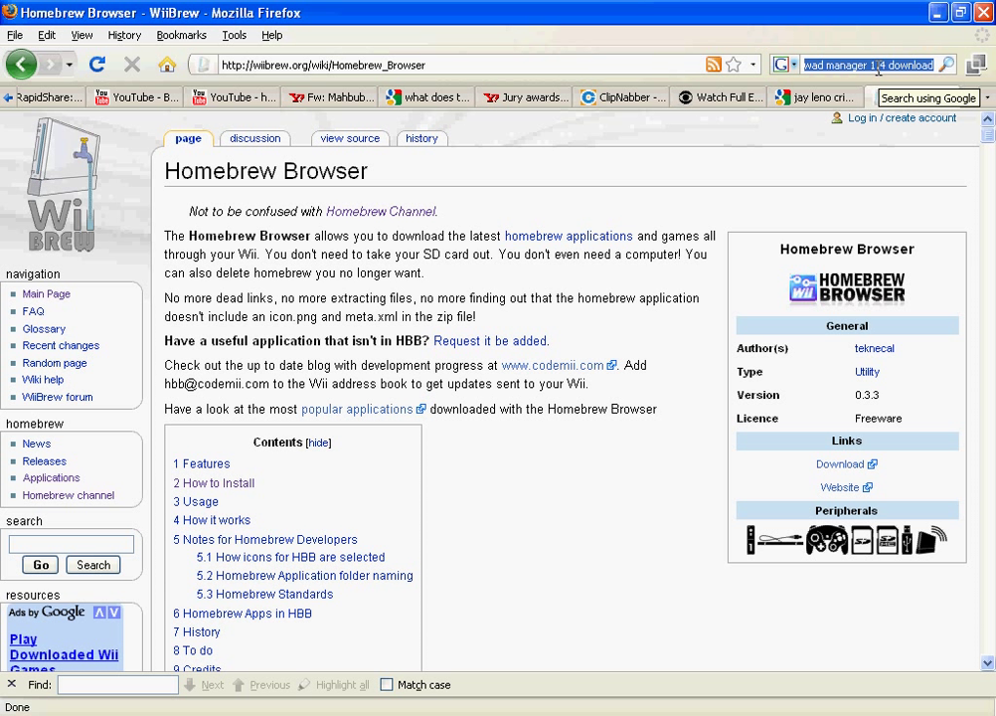
{"action": "key", "text": "BackSpace"}
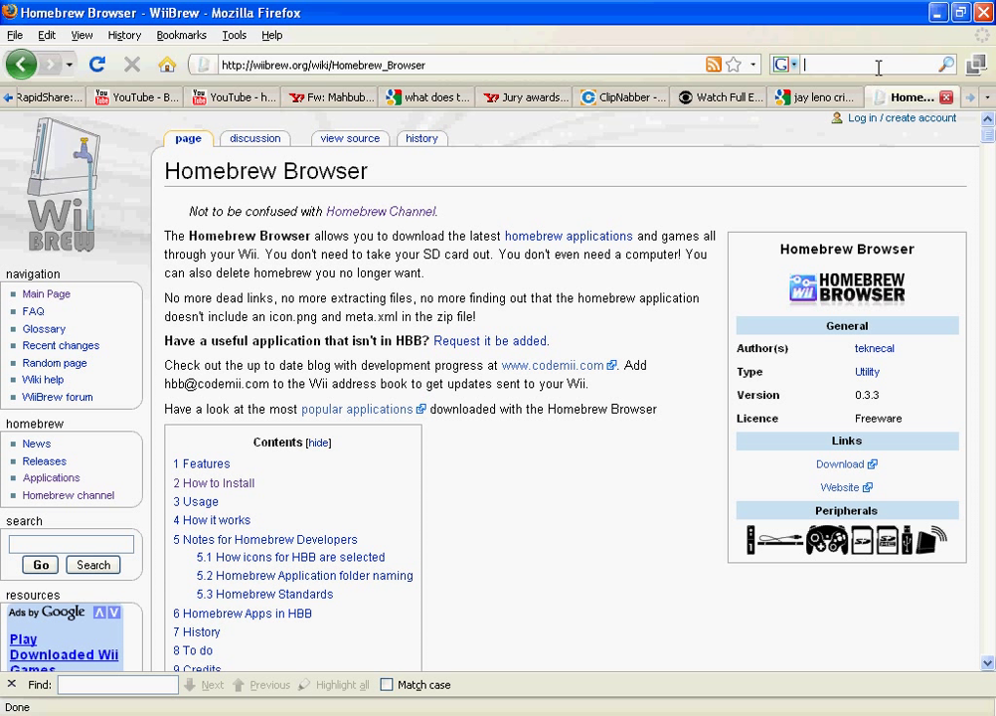
{"action": "type", "text": "world of goo.wad"}
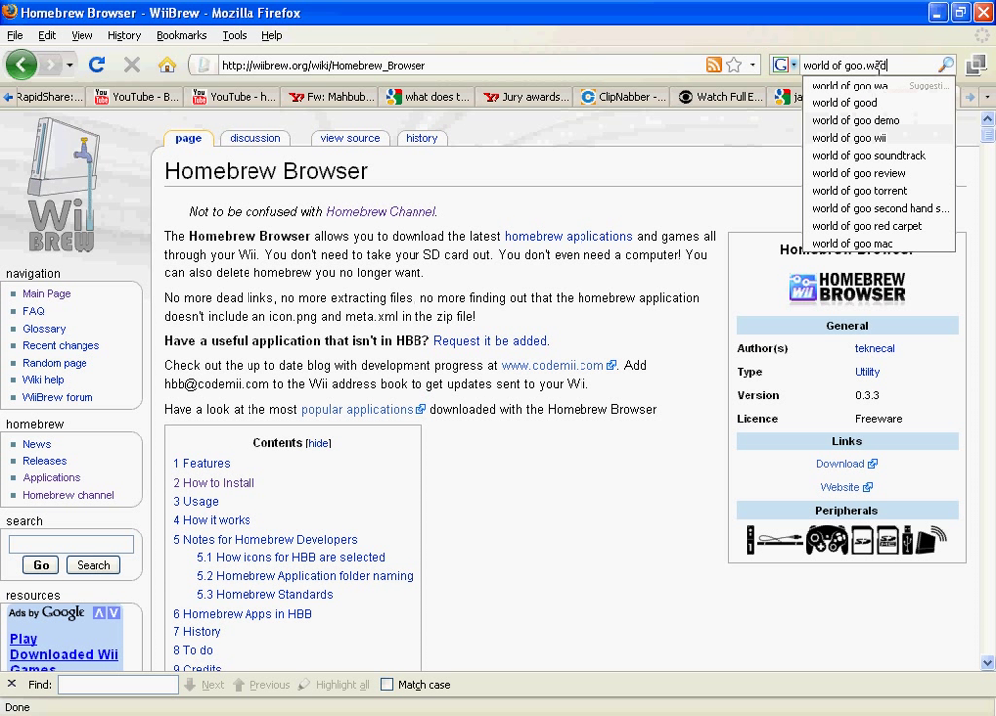
{"action": "key", "text": "Return"}
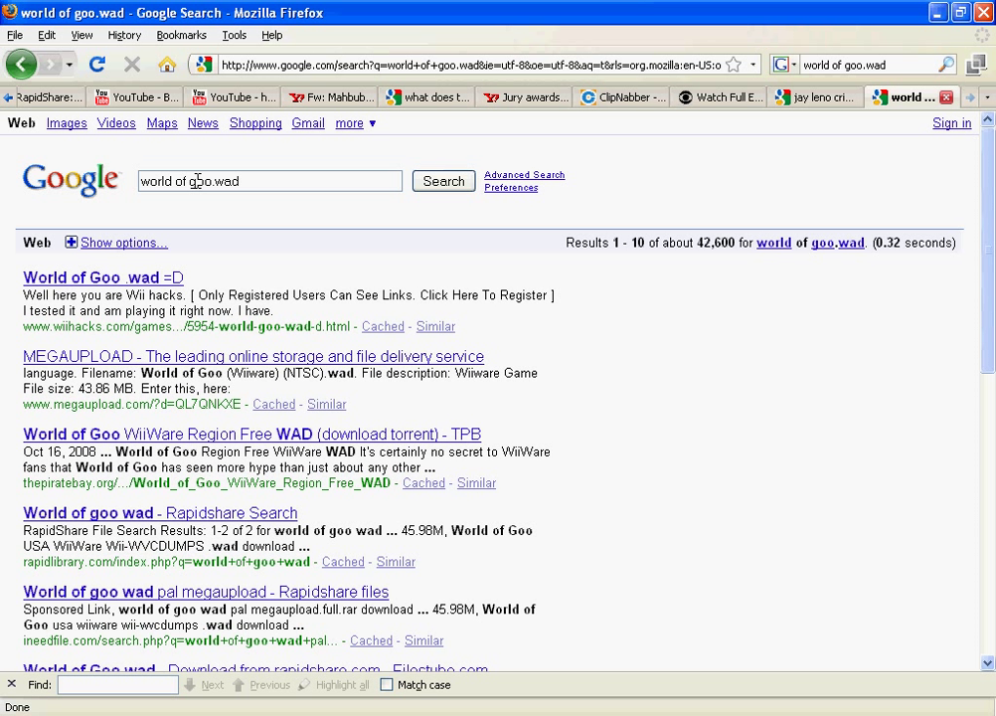
Run a Google search for "wad manager 1.4 download" using the matching suggestion.
{"action": "triple_click", "coordinate": [198, 181]}
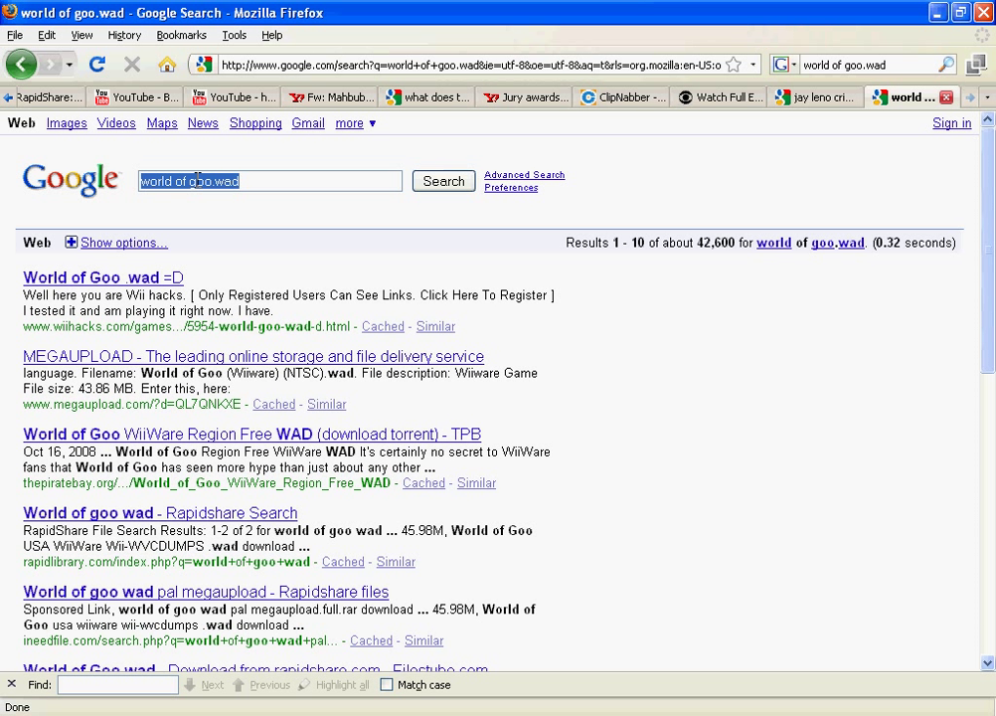
{"action": "left_click", "coordinate": [204, 185]}
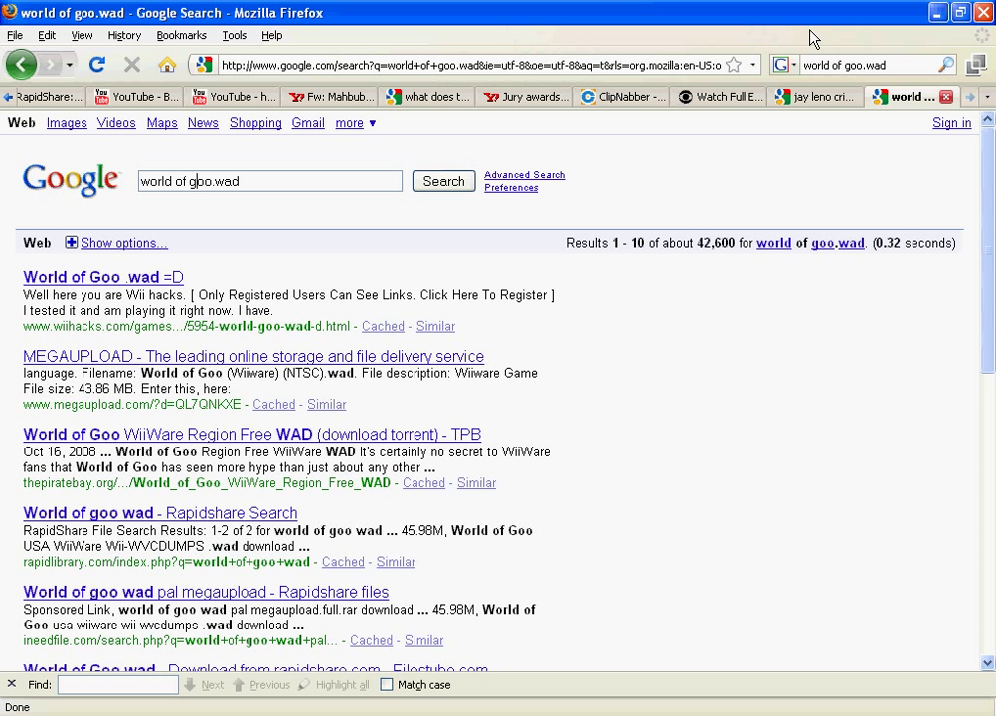
{"action": "left_click", "coordinate": [783, 65]}
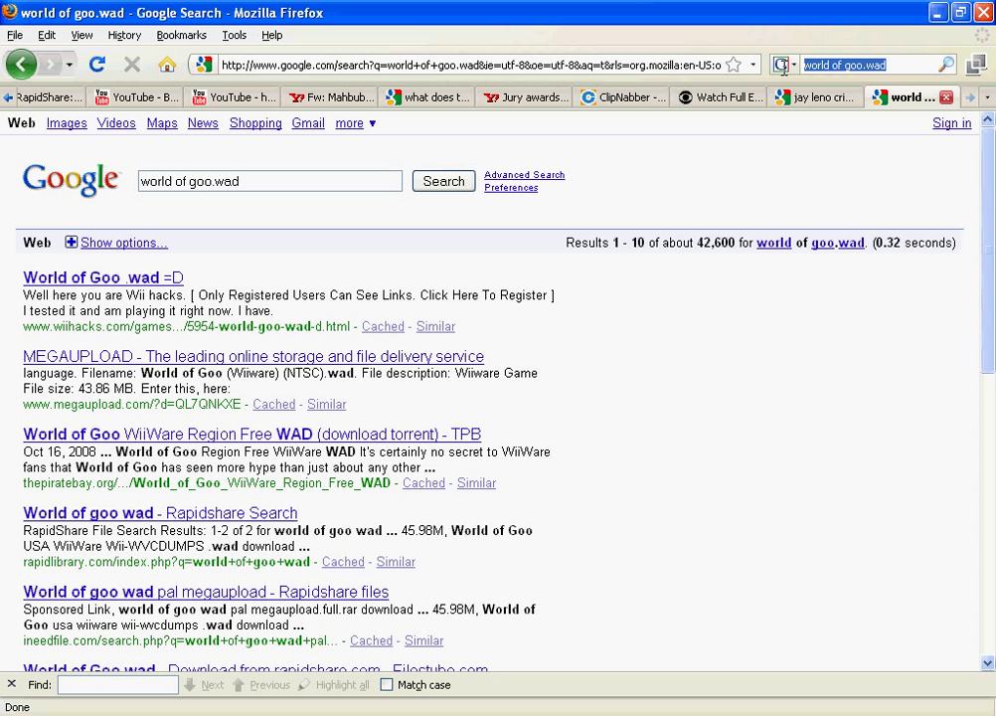
{"action": "key", "text": "BackSpace"}
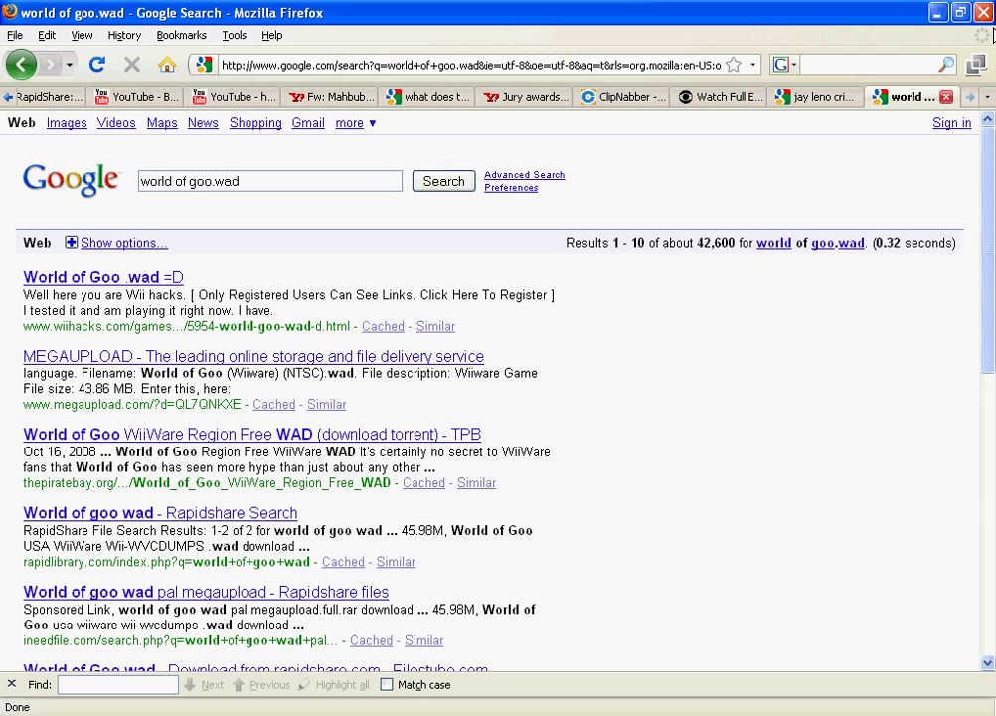
{"action": "type", "text": "wad mange"}
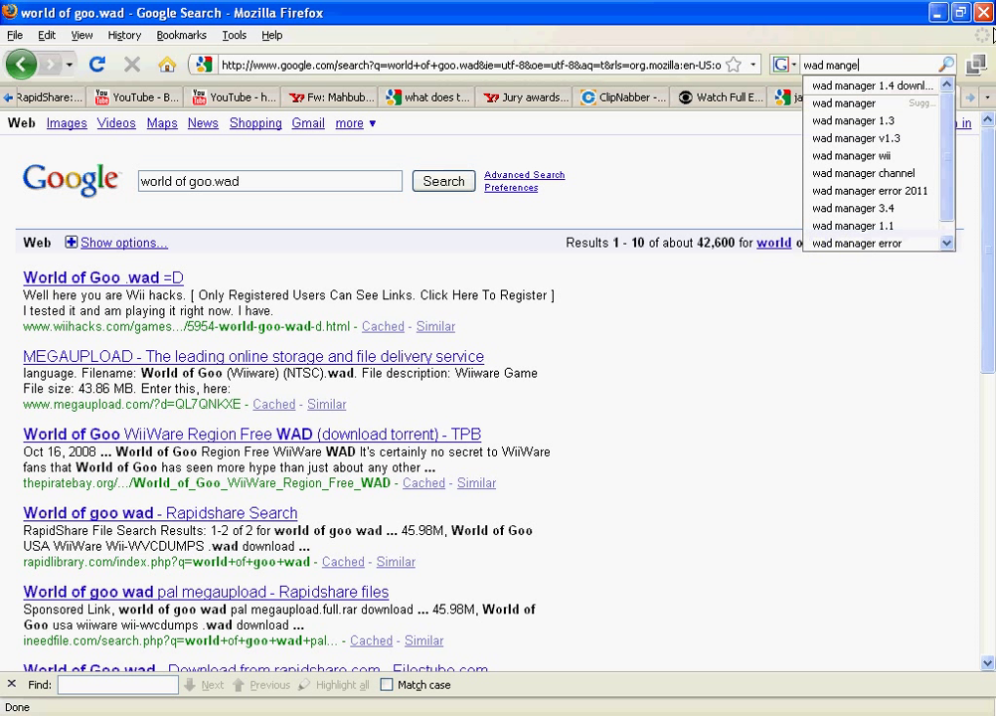
{"action": "key", "text": "BackSpace"}
{"action": "key", "text": "BackSpace"}
{"action": "type", "text": "a"}
{"action": "key", "text": "Down"}
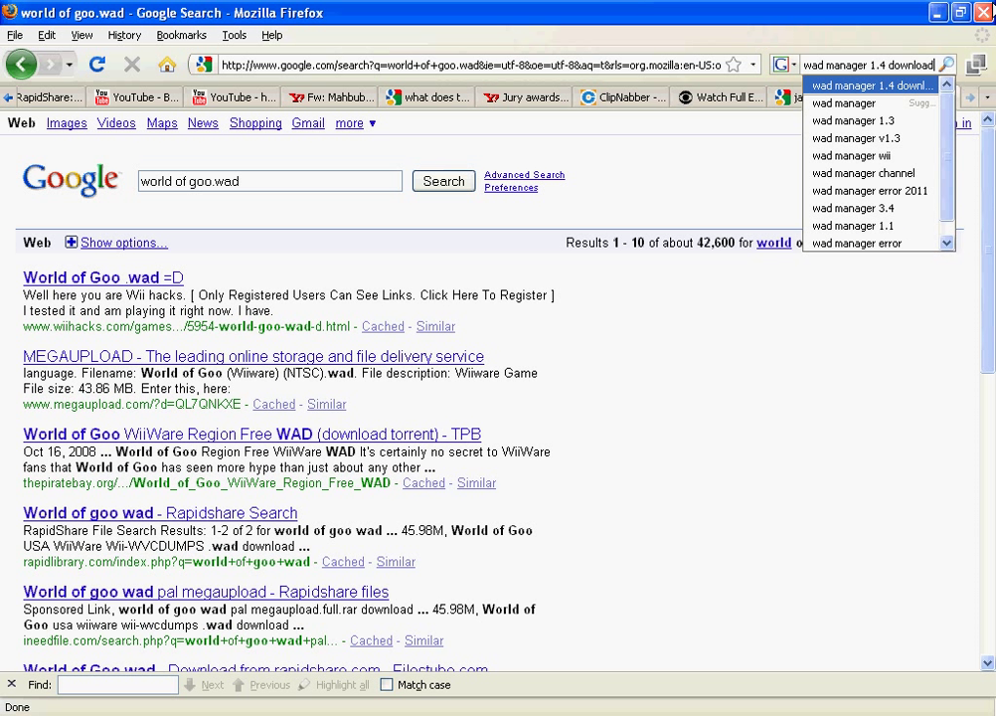
{"action": "key", "text": "Return"}
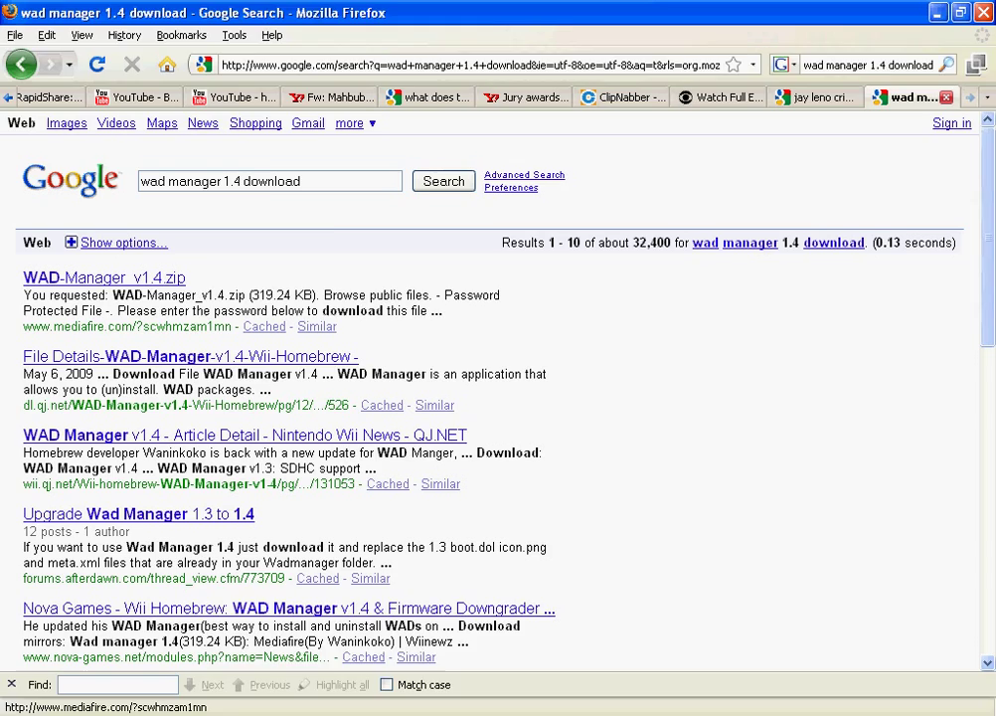
Close the history Library window and minimize Firefox to return to the desktop.
{"action": "left_click", "coordinate": [348, 715]}
{"action": "right_click", "coordinate": [348, 715]}
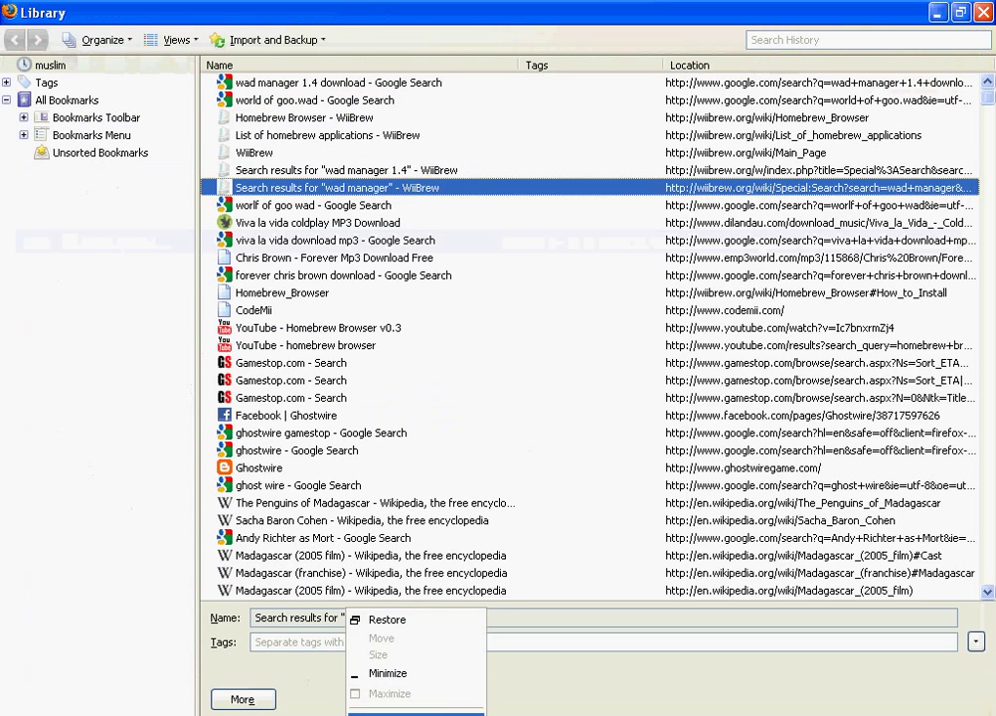
{"action": "left_click", "coordinate": [416, 713]}
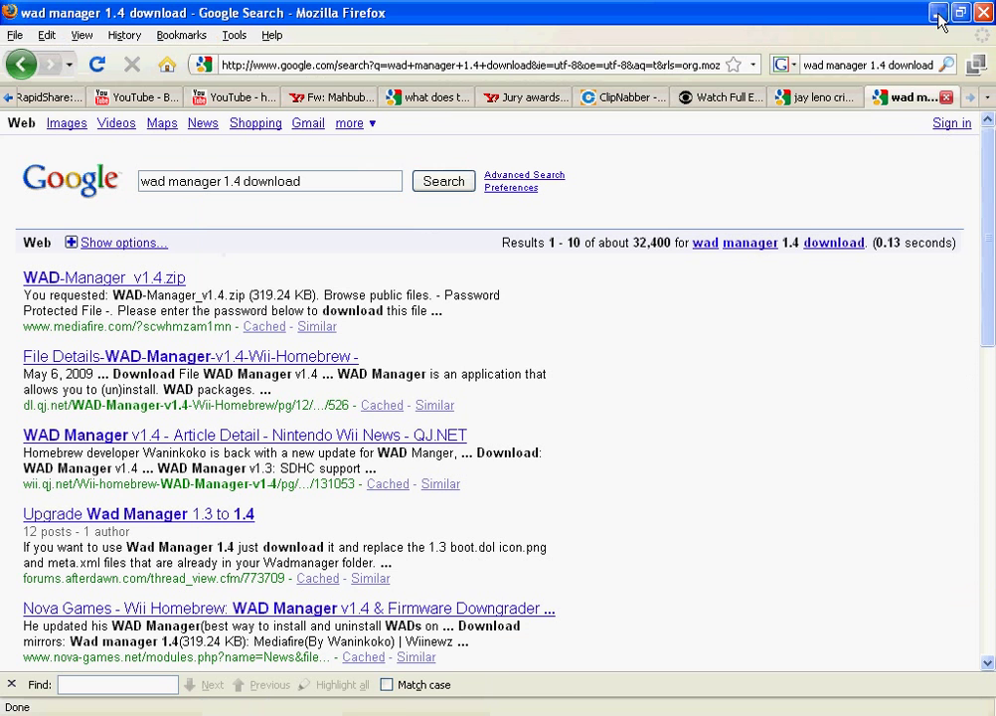
{"action": "left_click", "coordinate": [939, 13]}
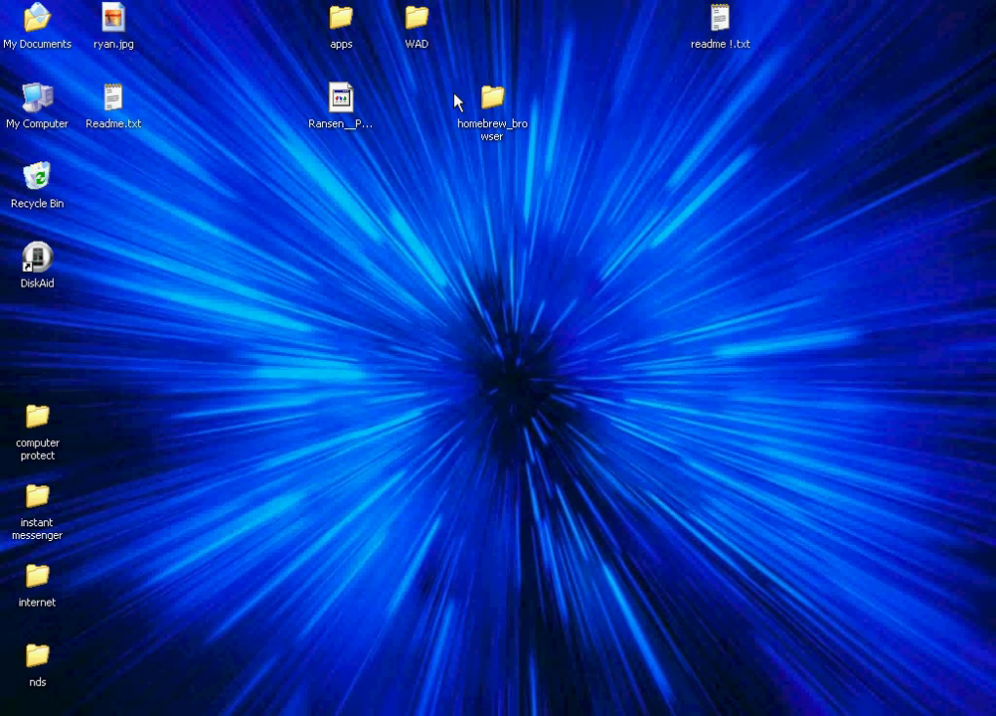
Move the homebrew_browser folder on the desktop into the apps folder.
{"action": "left_click", "coordinate": [329, 128]}
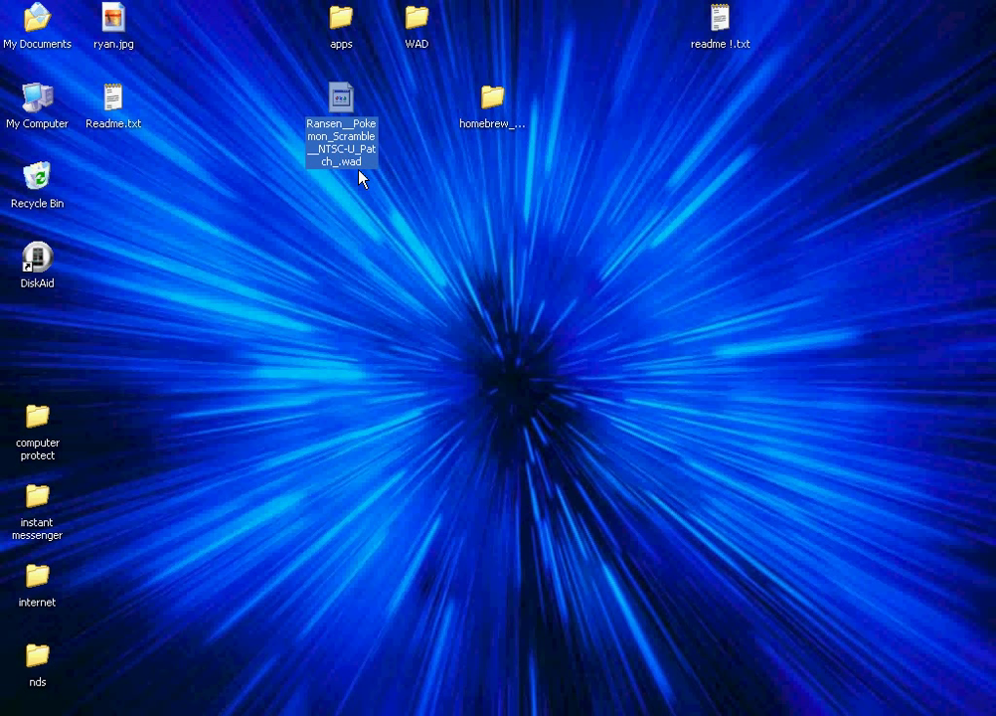
{"action": "left_click", "coordinate": [500, 233]}
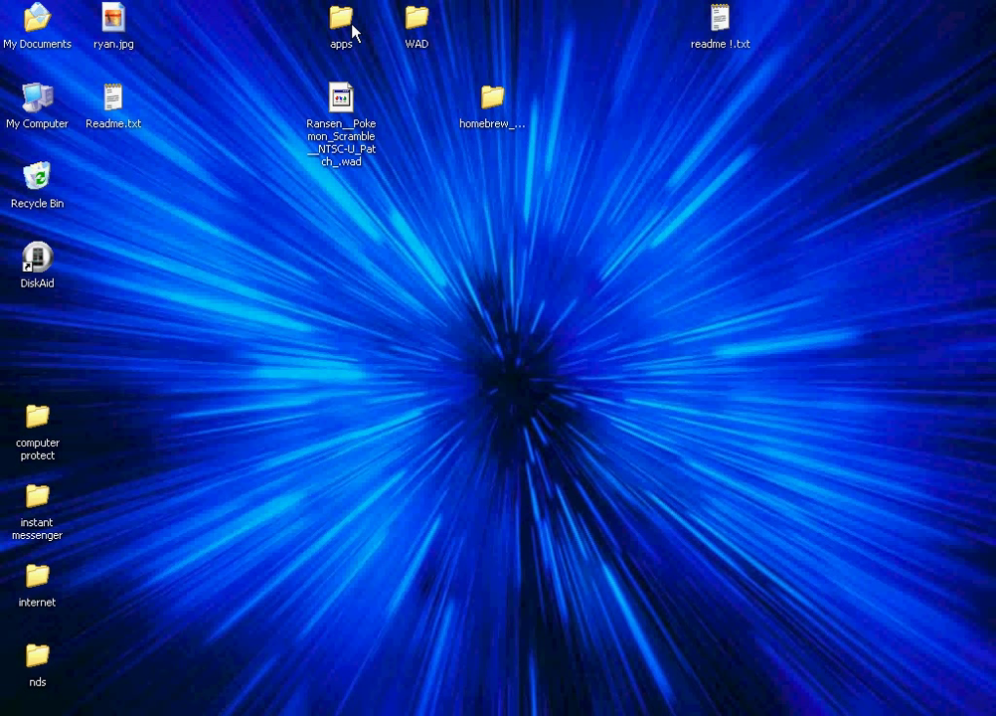
{"action": "left_click", "coordinate": [502, 127]}
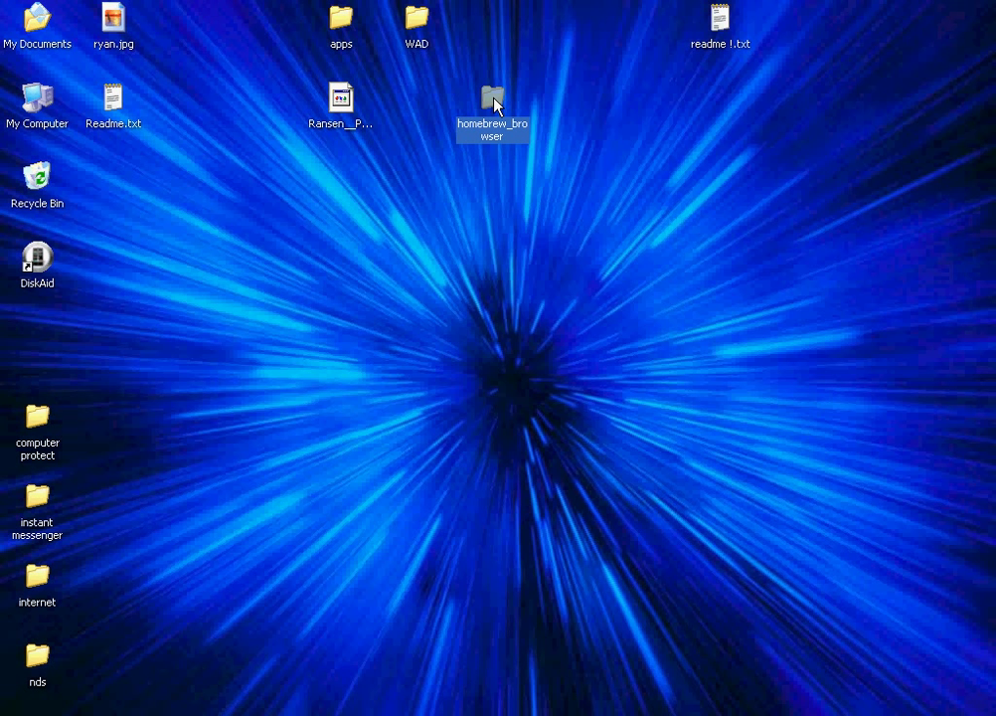
{"action": "left_click", "coordinate": [350, 36], "text": "ctrl"}
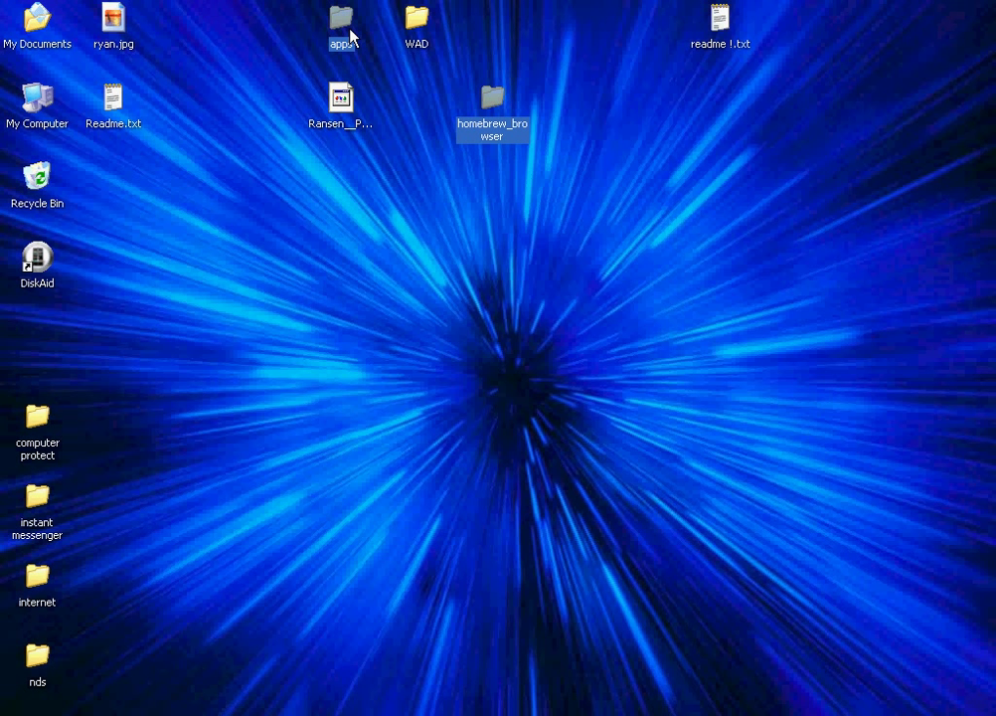
{"action": "left_click", "coordinate": [350, 36], "text": "ctrl"}
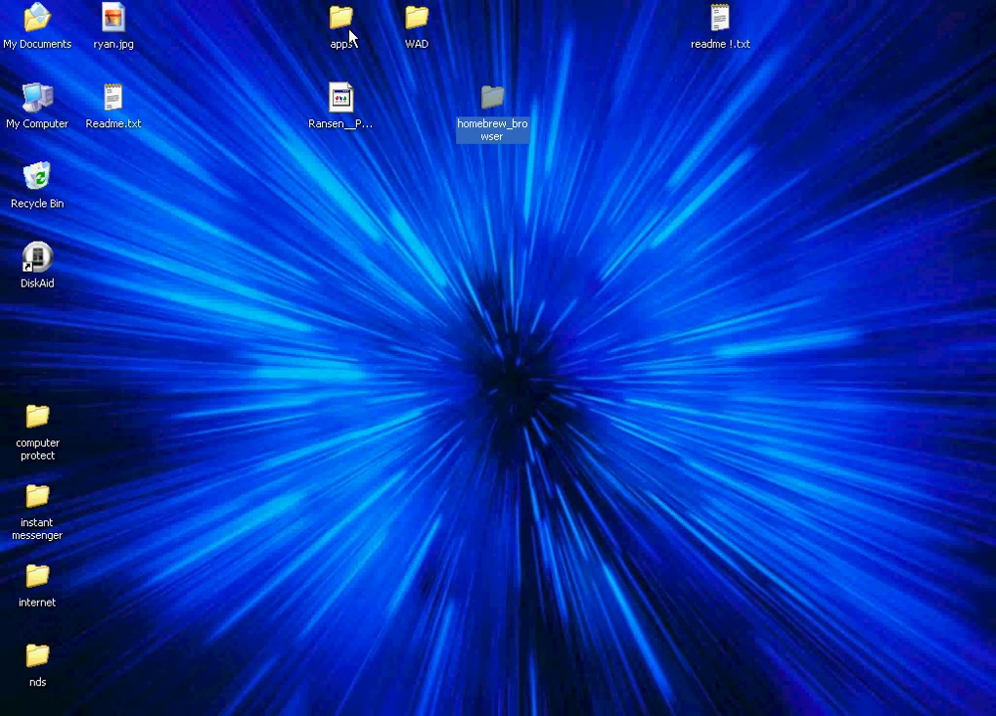
{"action": "key", "text": "Delete"}
Move the file Ransen__Pokemon_Scramble__NTSC-U_Patch_.wad from the desktop into the WAD folder.
{"action": "left_click", "coordinate": [354, 132]}
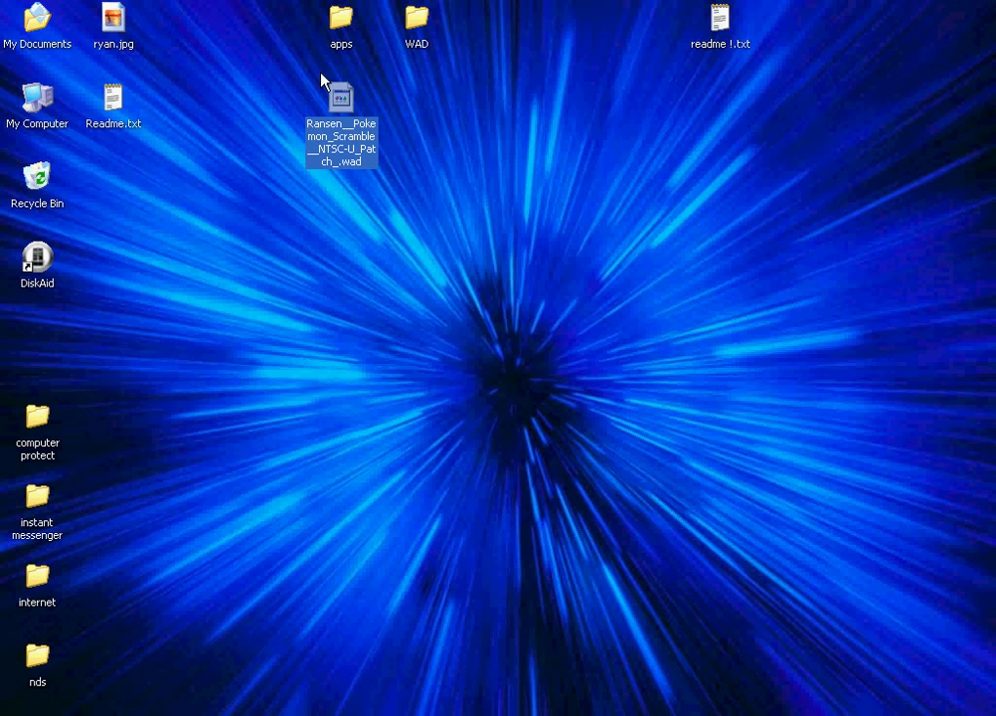
{"action": "left_click", "coordinate": [427, 139]}
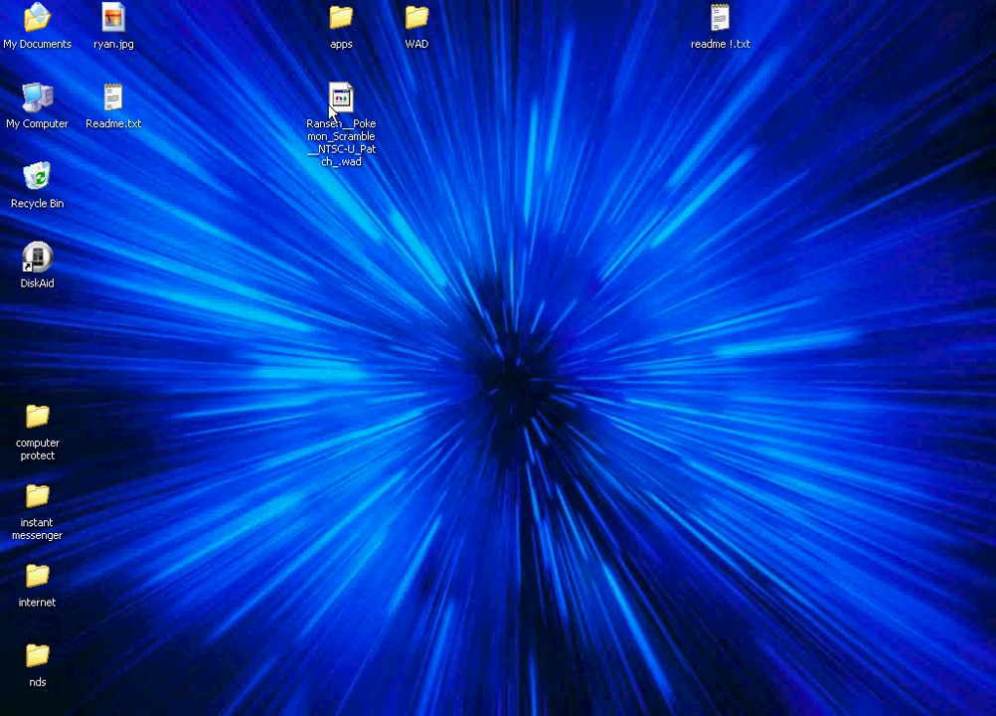
{"action": "left_click", "coordinate": [349, 103]}
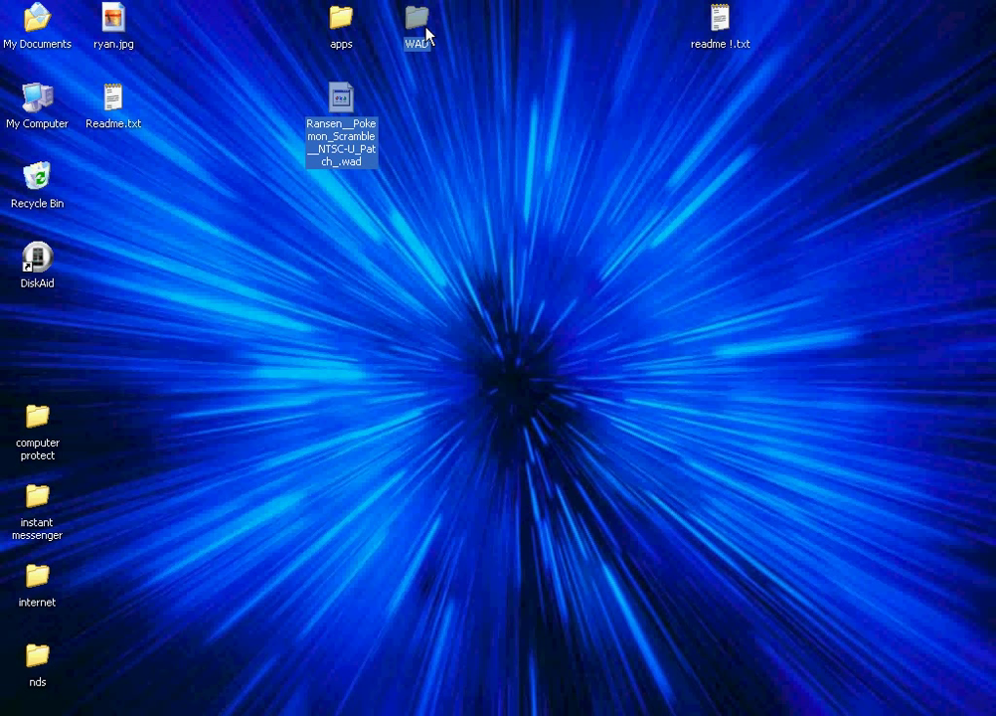
{"action": "left_click_drag", "start_coordinate": [425, 37], "coordinate": [424, 37]}
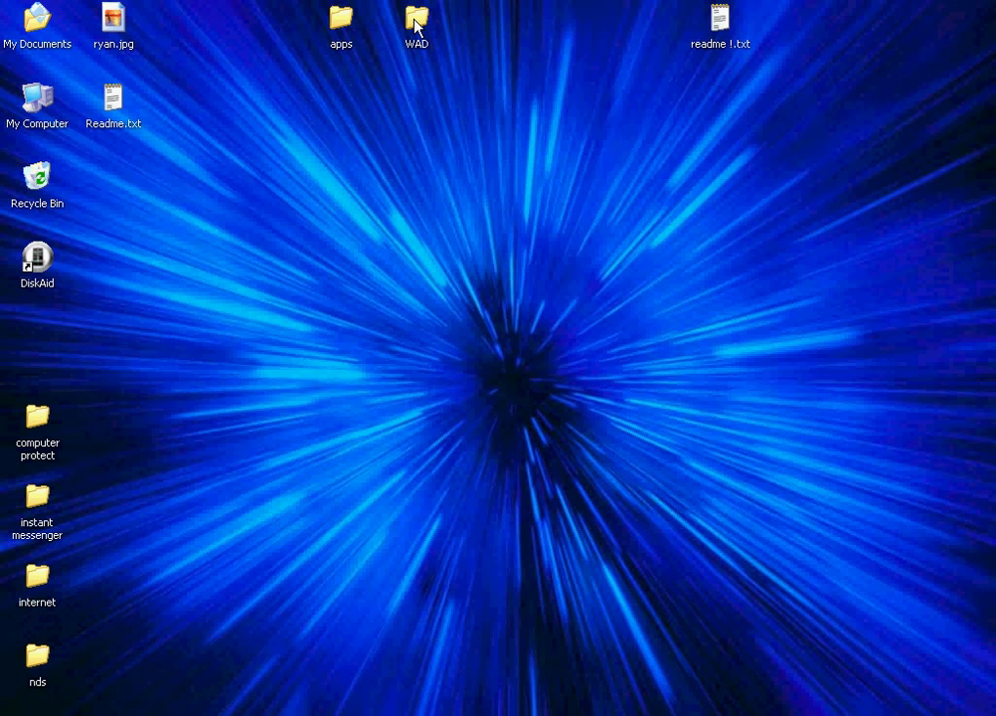
Open the WAD and apps folders to check their contents.
{"action": "double_click", "coordinate": [415, 27]}
{"action": "key", "text": "a"}
{"action": "left_click", "coordinate": [83, 711]}
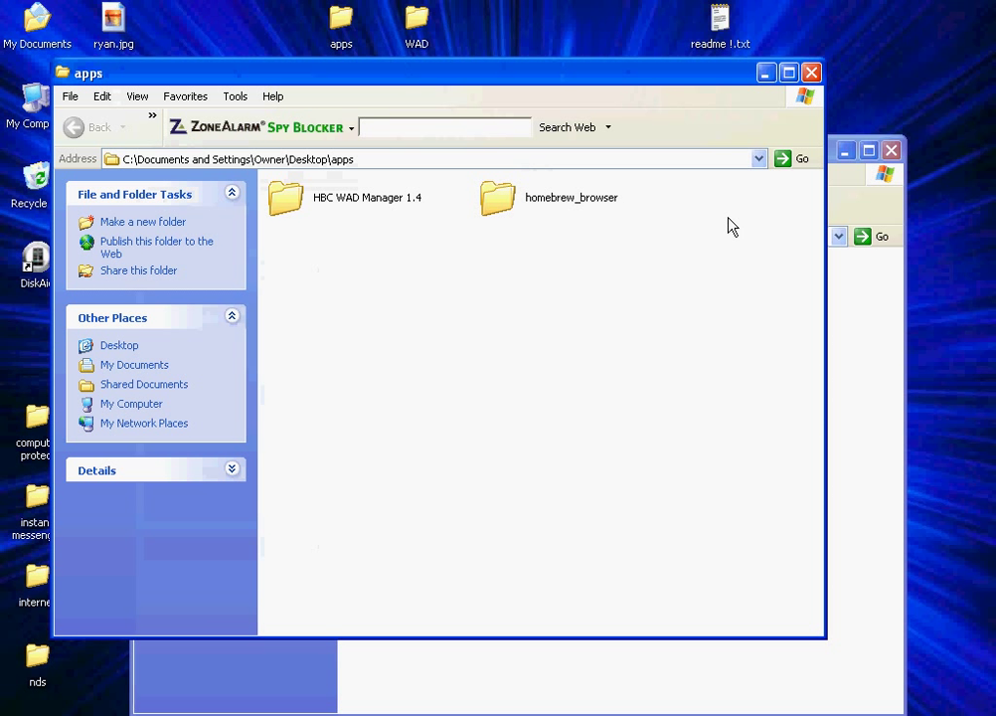
Check the HBC WAD Manager 1.4 and homebrew_browser folders inside apps, and minimize the apps and WAD windows.
{"action": "left_click", "coordinate": [353, 199]}
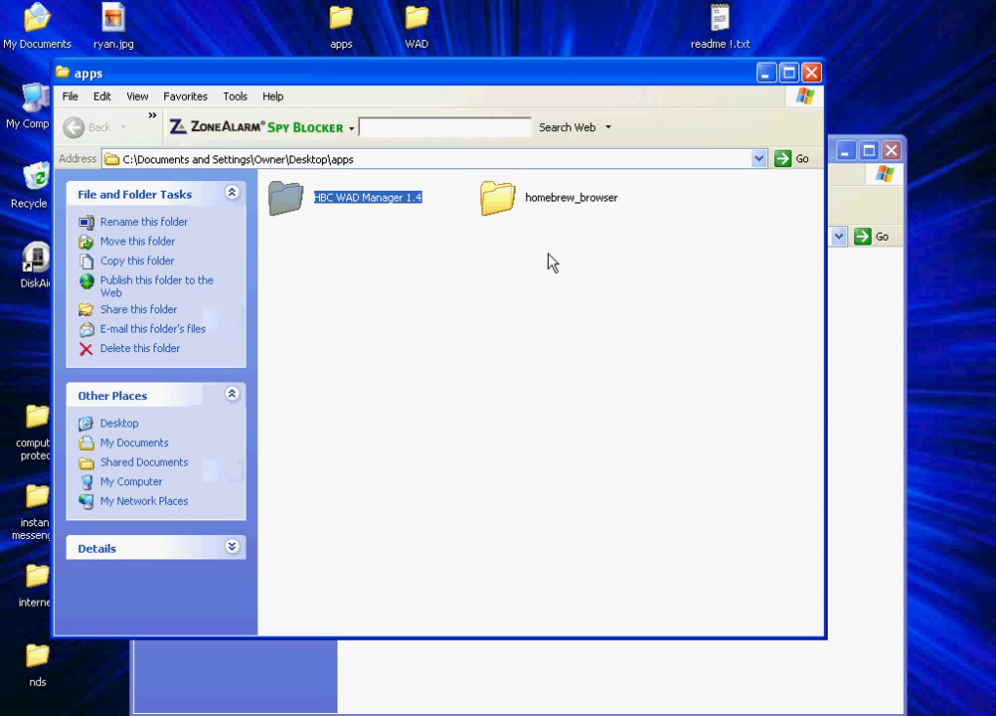
{"action": "left_click", "coordinate": [562, 203]}
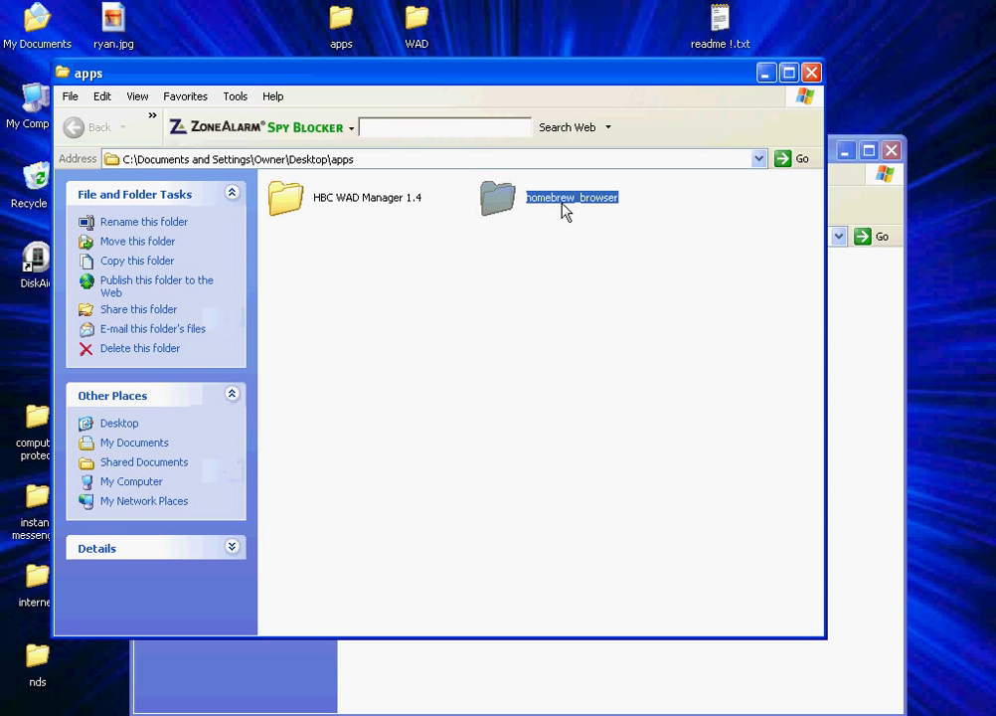
{"action": "left_click", "coordinate": [355, 203]}
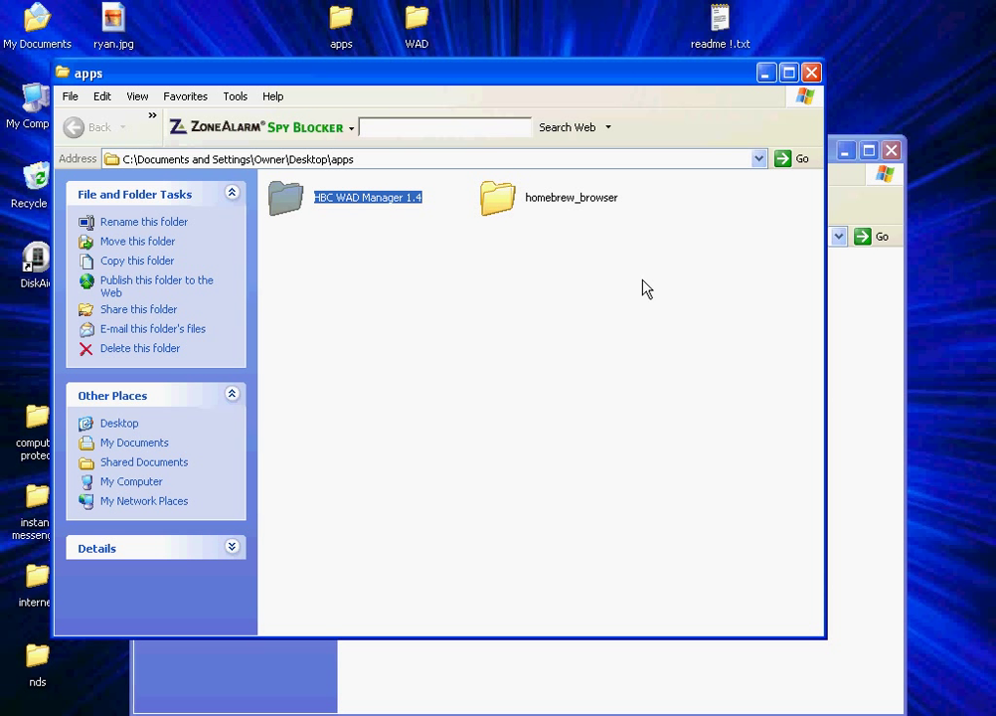
{"action": "left_click", "coordinate": [586, 179]}
{"action": "left_click", "coordinate": [766, 73]}
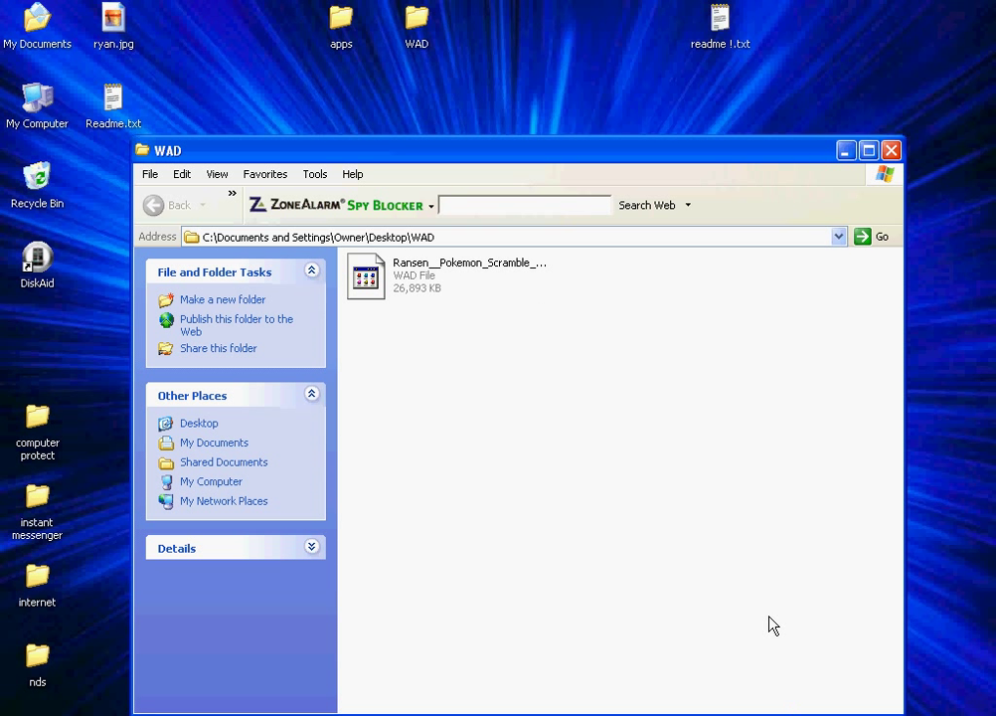
{"action": "left_click", "coordinate": [846, 152]}
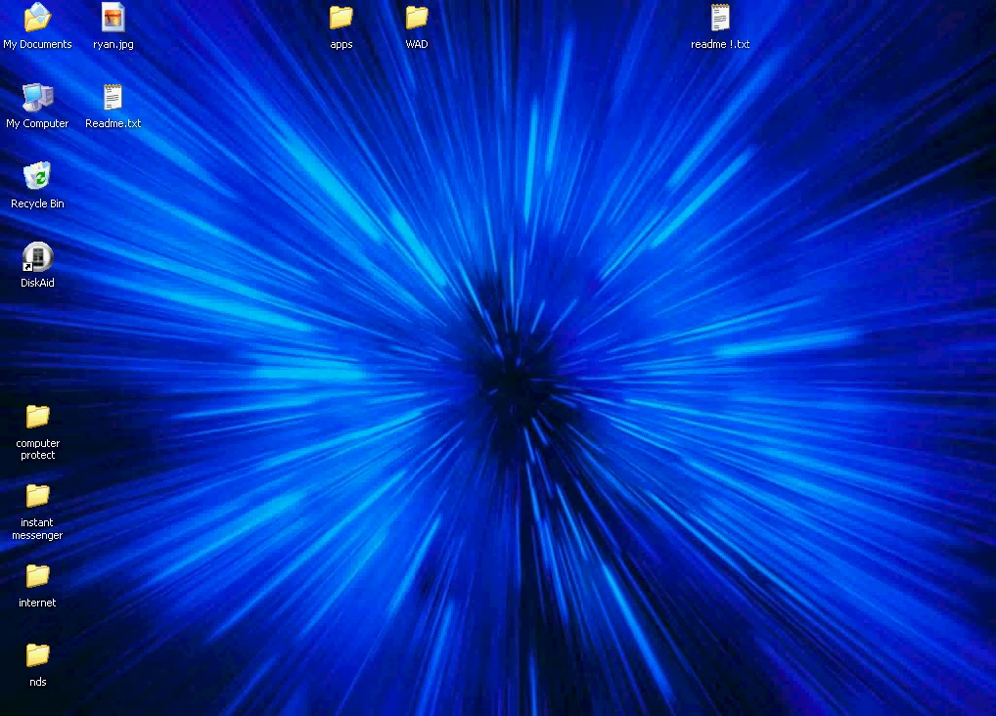
Open Removable Disk (E:) from My Computer and delete its DCIM and MISC folders.
{"action": "key", "text": "super"}
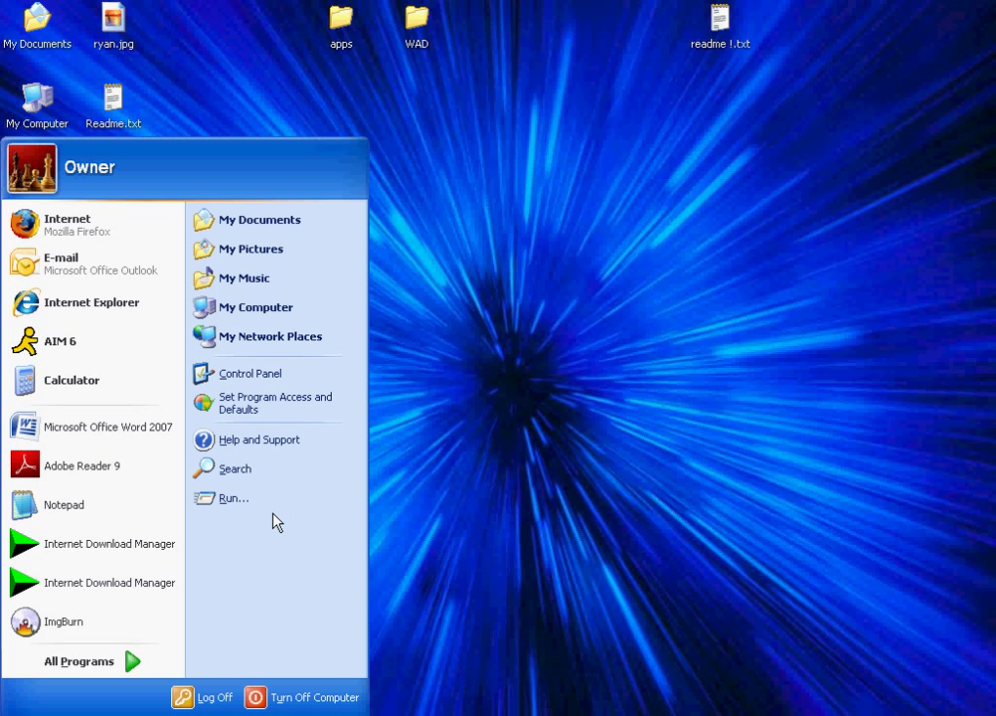
{"action": "left_click", "coordinate": [292, 316]}
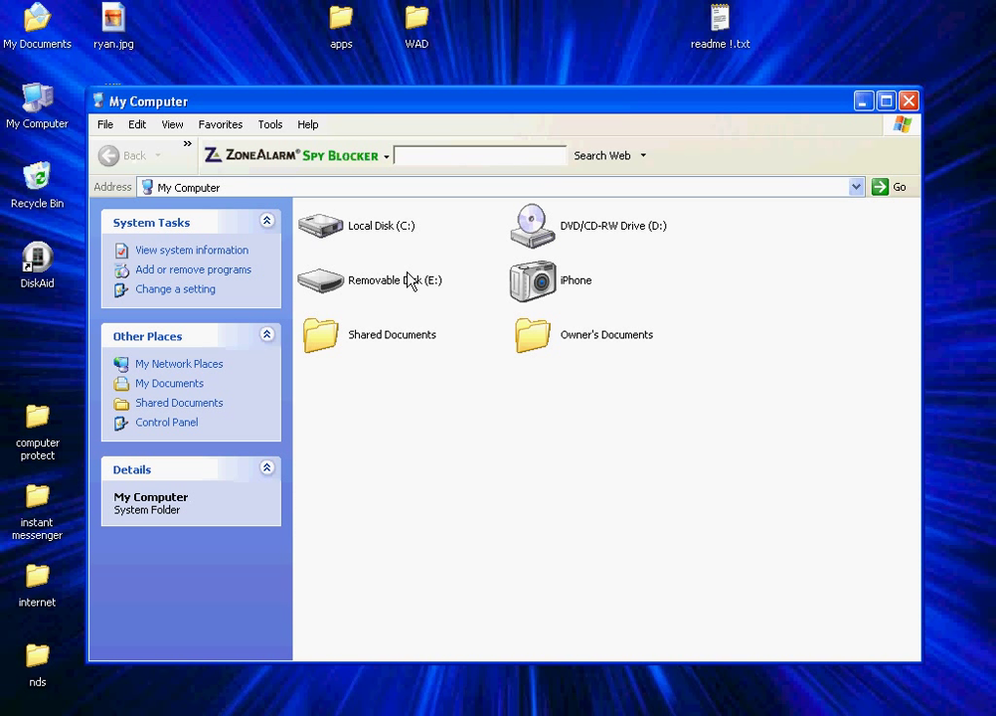
{"action": "left_click", "coordinate": [370, 284]}
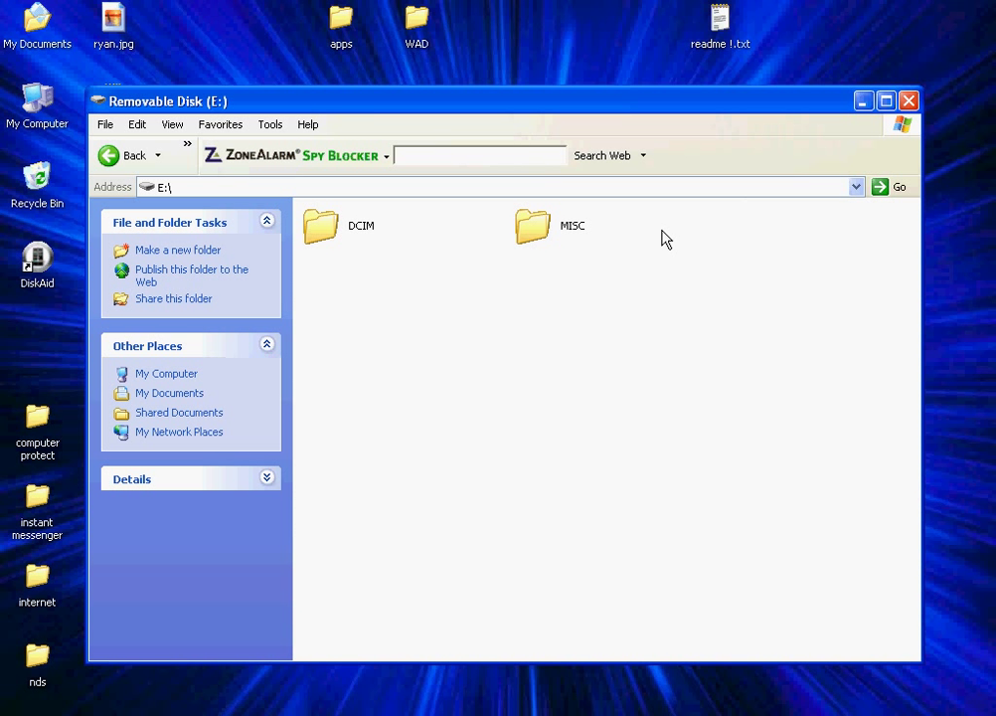
{"action": "left_click_drag", "start_coordinate": [662, 231], "coordinate": [348, 231]}
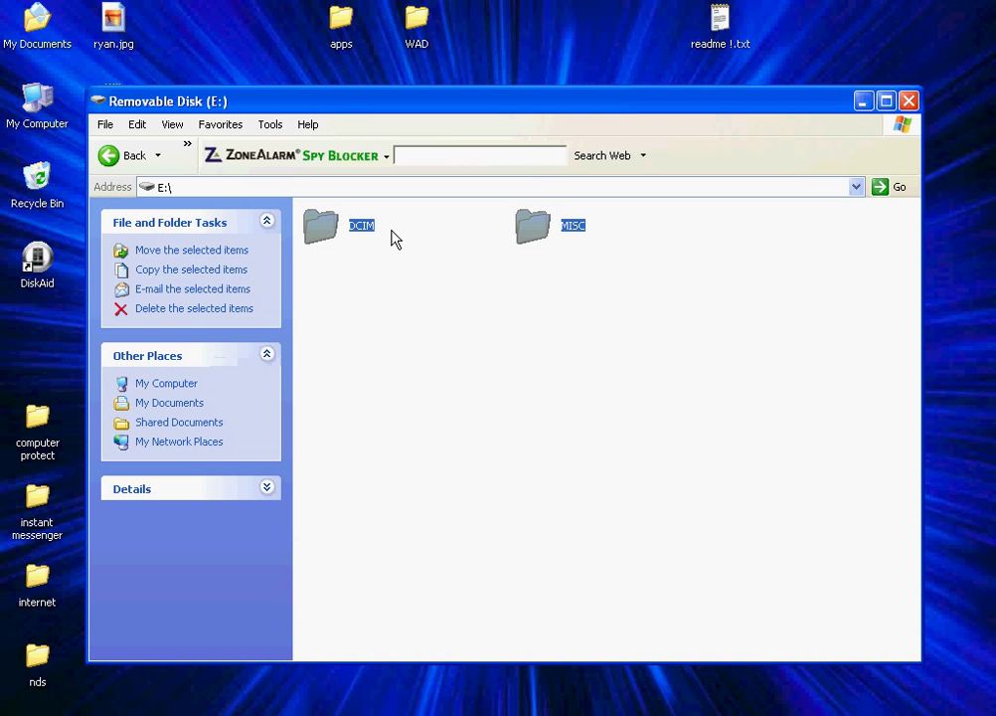
{"action": "key", "text": "Delete"}
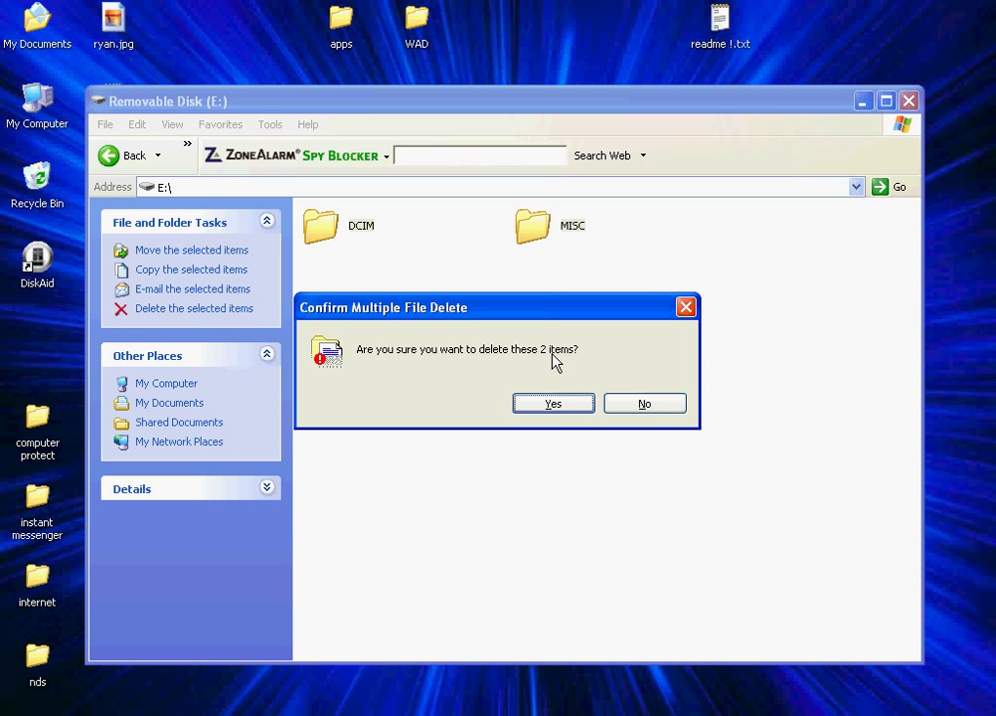
{"action": "left_click", "coordinate": [552, 405]}
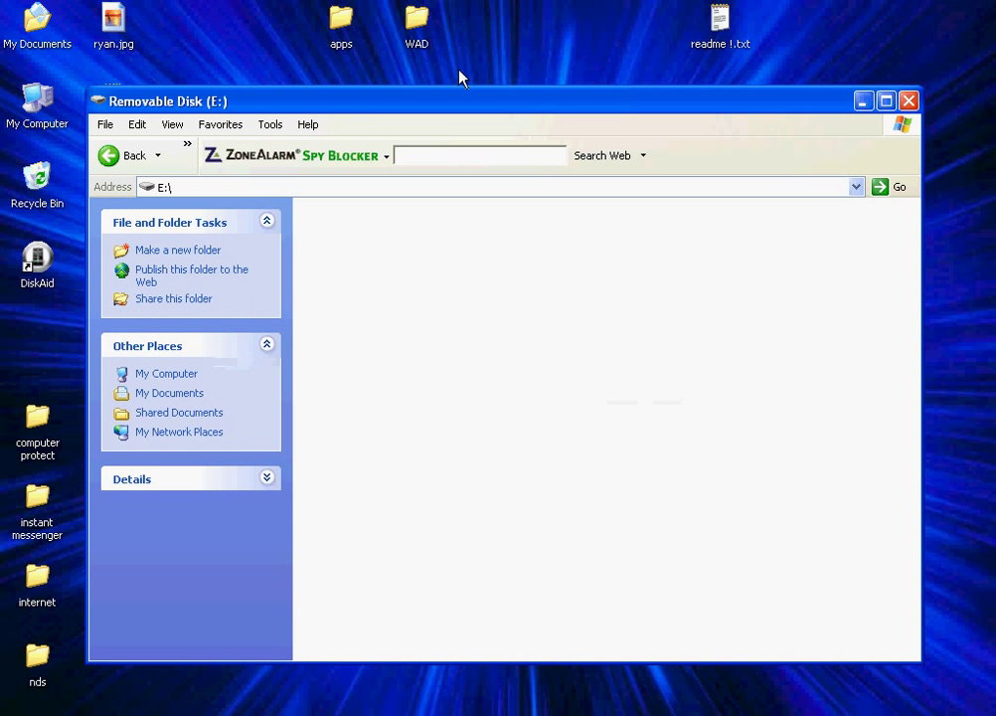
Copy the apps and WAD folders from the desktop to the root of Removable Disk (E:).
{"action": "left_click_drag", "start_coordinate": [346, 27], "coordinate": [353, 261]}
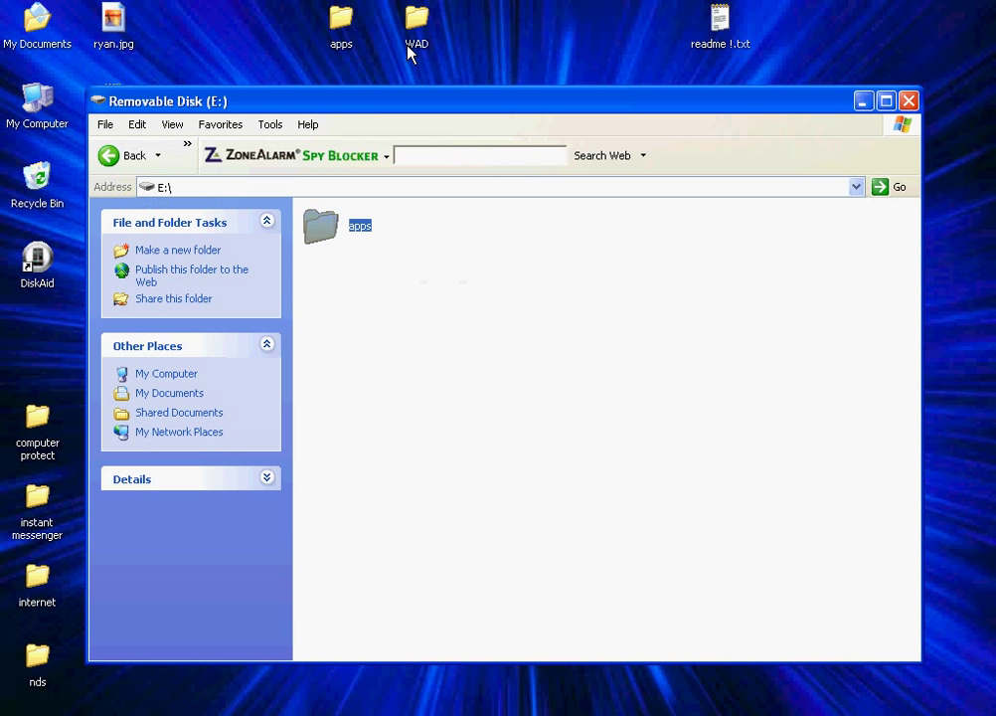
{"action": "left_click", "coordinate": [527, 45]}
{"action": "left_click", "coordinate": [425, 27]}
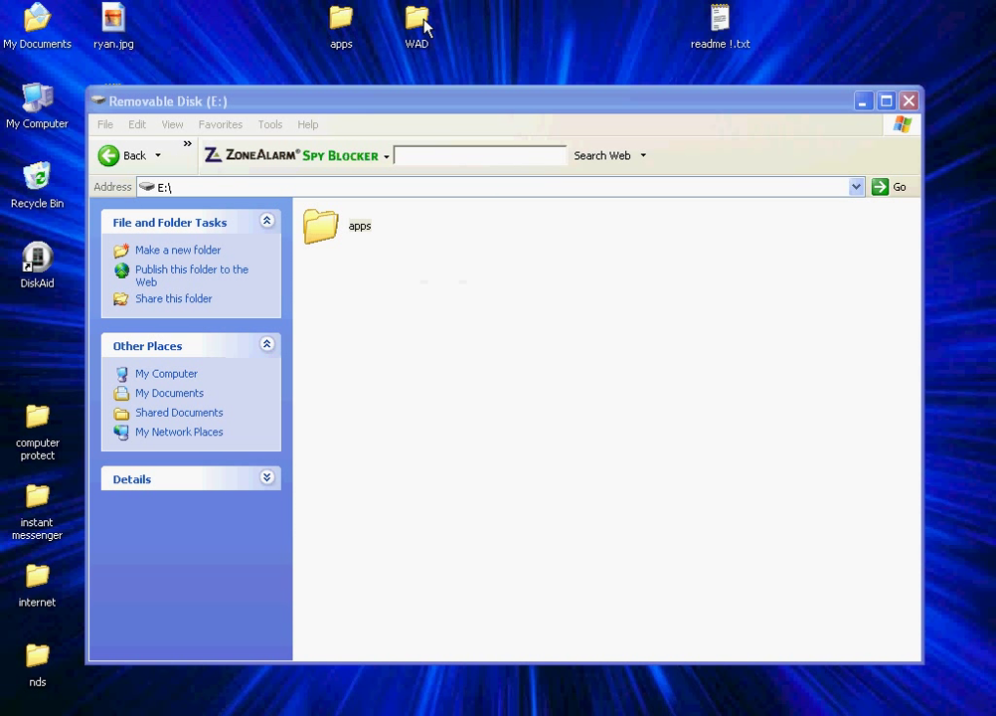
{"action": "left_click_drag", "start_coordinate": [552, 134], "coordinate": [563, 242]}
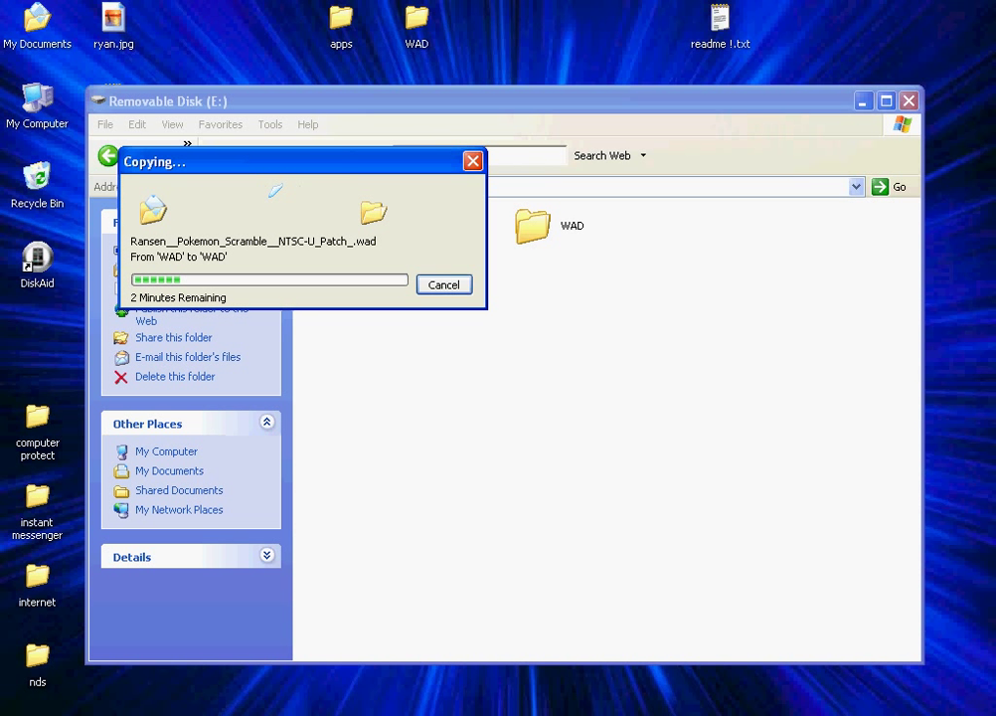
Switch to Firefox, review the WAD Manager 1.4 and world of goo.wad search results and the Homebrew Browser wiki page, and minimize Firefox.
{"action": "key", "text": "alt+Tab"}
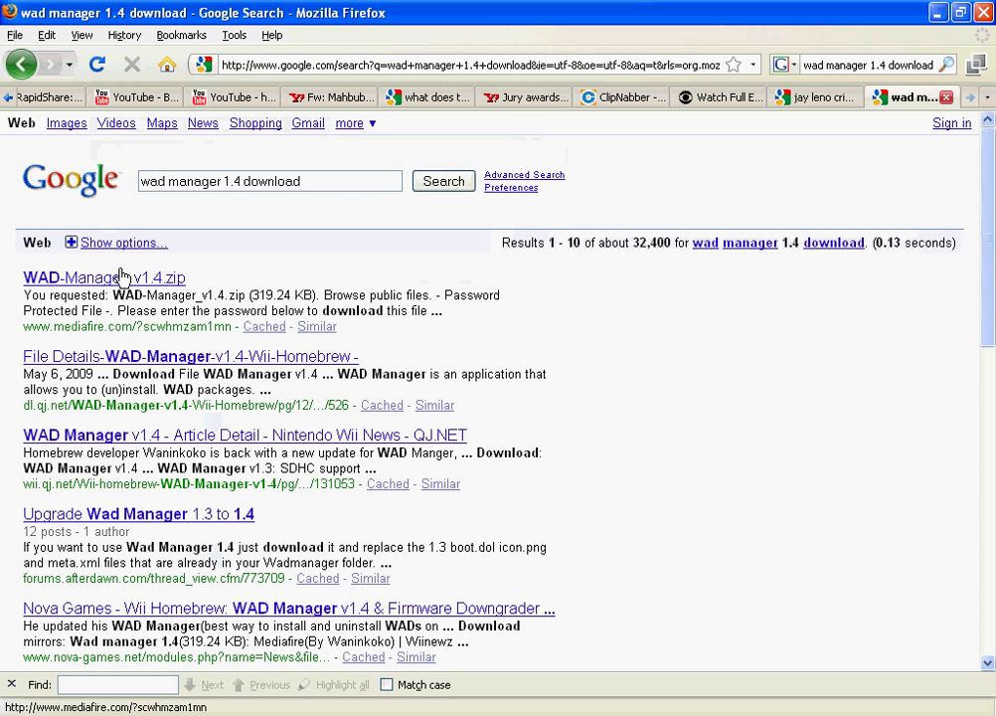
{"action": "left_click_drag", "start_coordinate": [40, 327], "coordinate": [205, 314]}
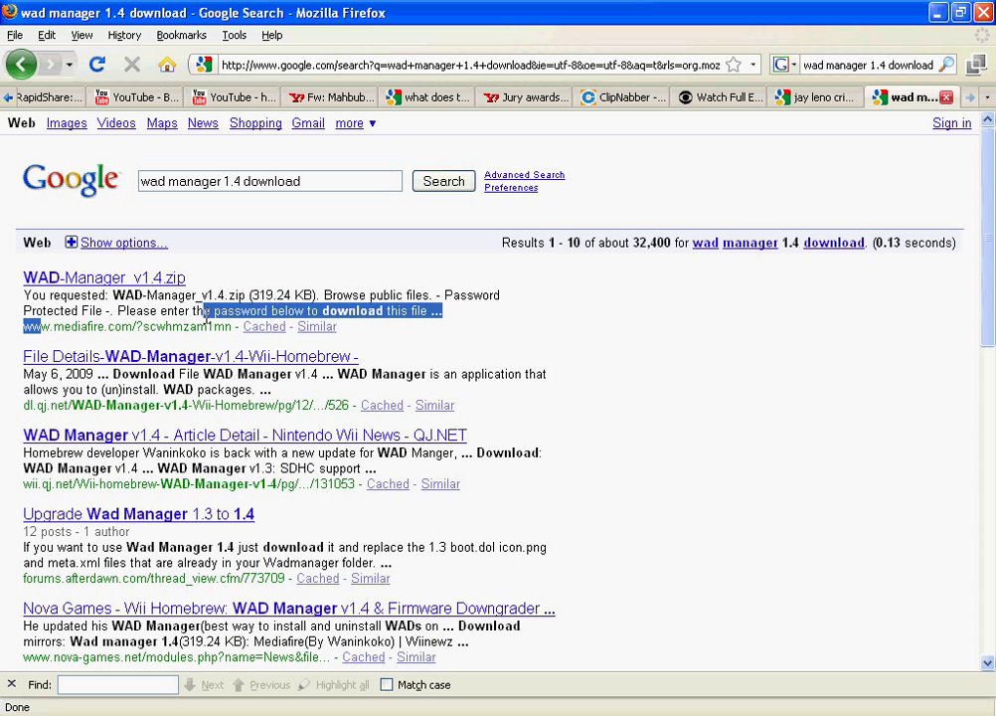
{"action": "left_click", "coordinate": [30, 324]}
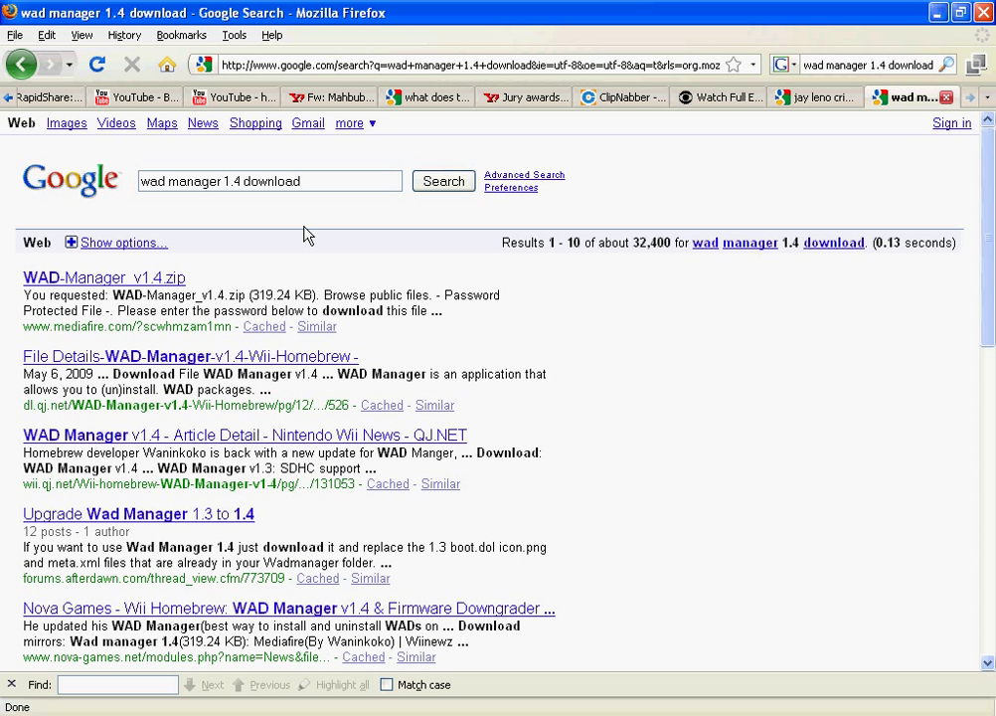
{"action": "left_click", "coordinate": [17, 63]}
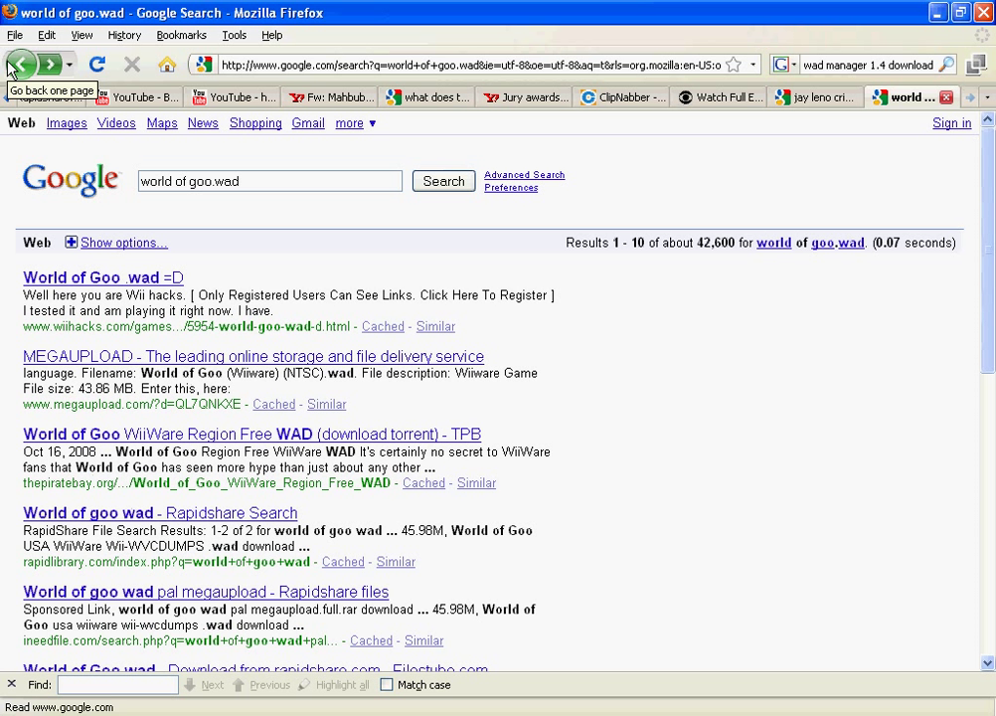
{"action": "left_click", "coordinate": [17, 65]}
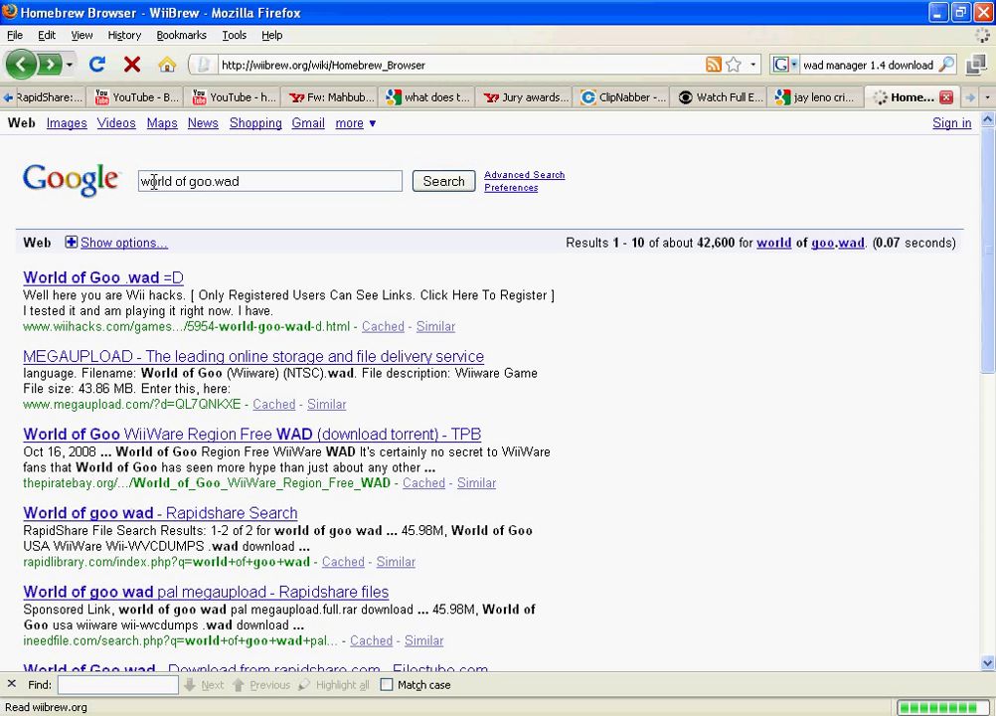
{"action": "left_click", "coordinate": [52, 67]}
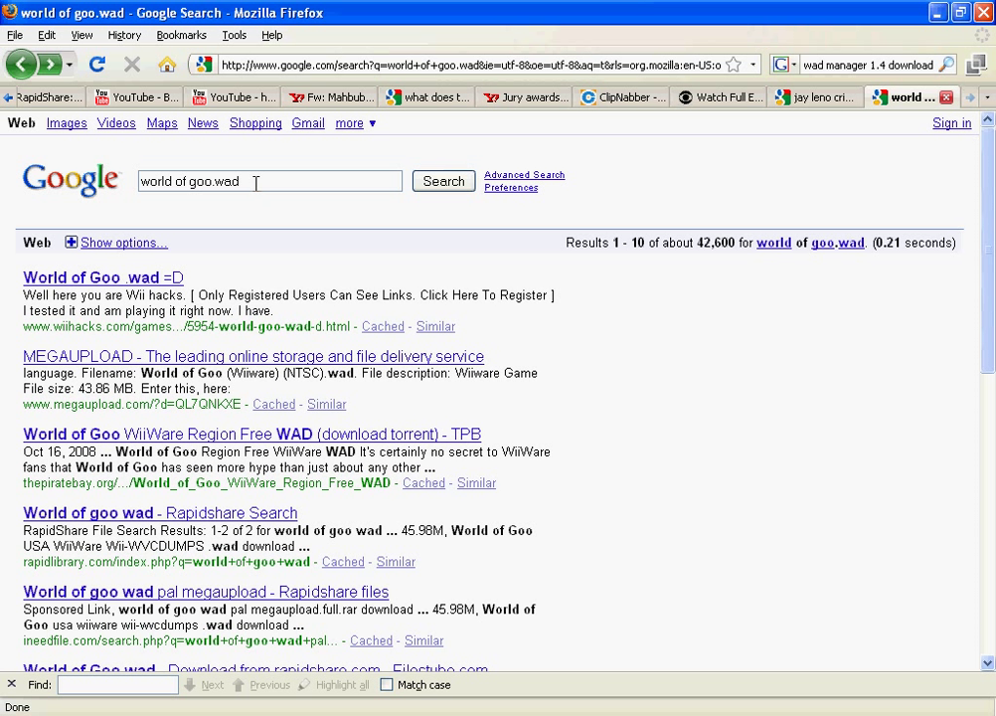
{"action": "left_click", "coordinate": [30, 76]}
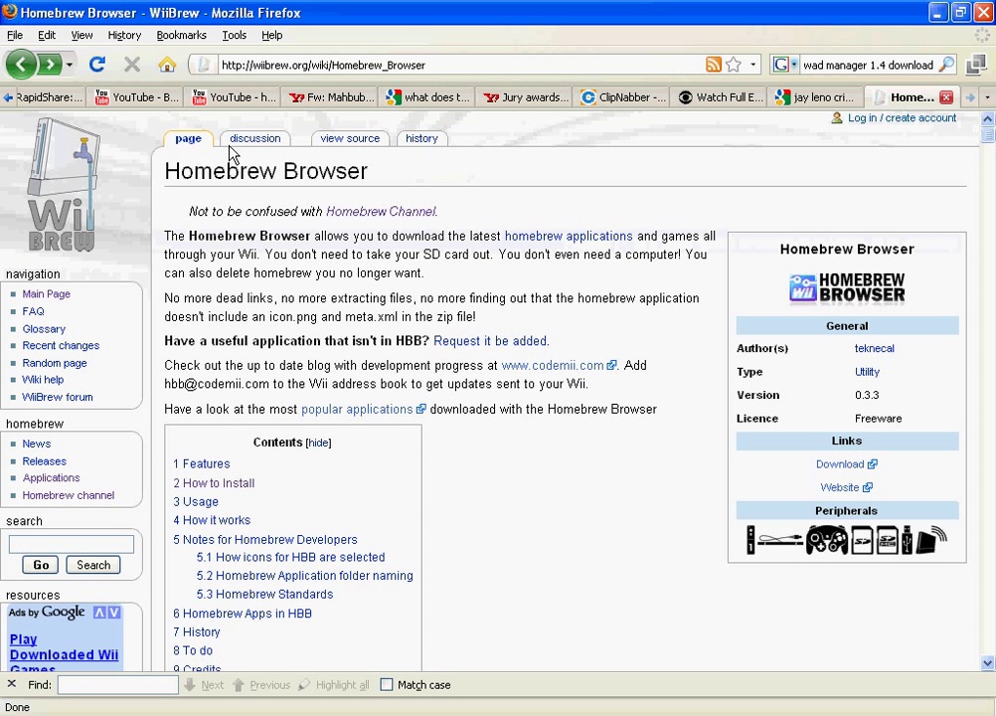
{"action": "left_click", "coordinate": [829, 70]}
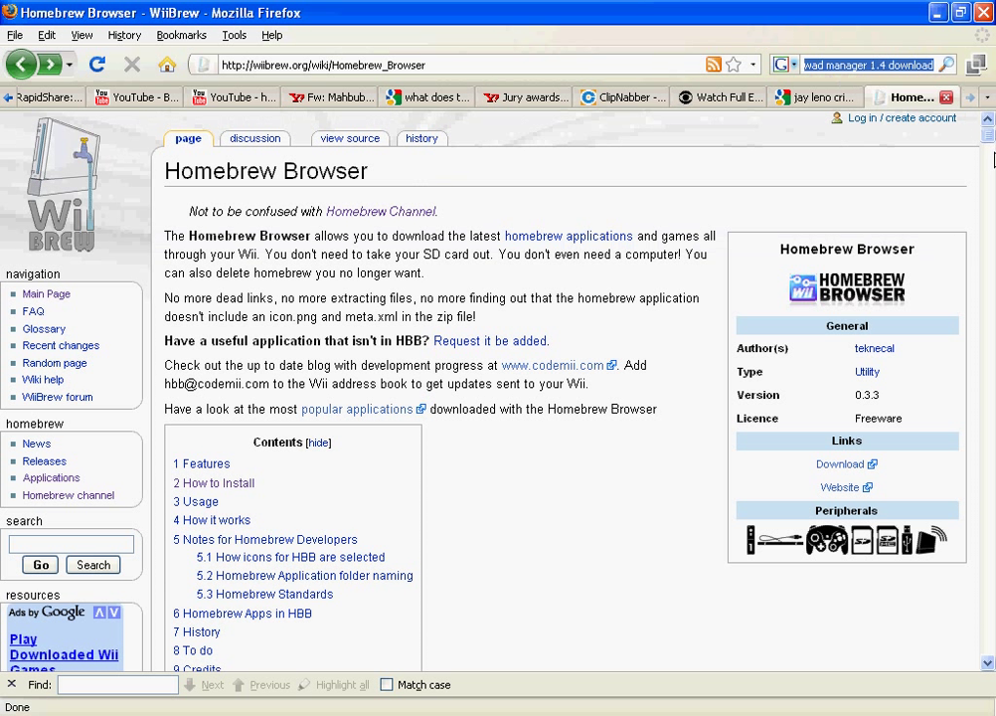
{"action": "left_click", "coordinate": [938, 15]}
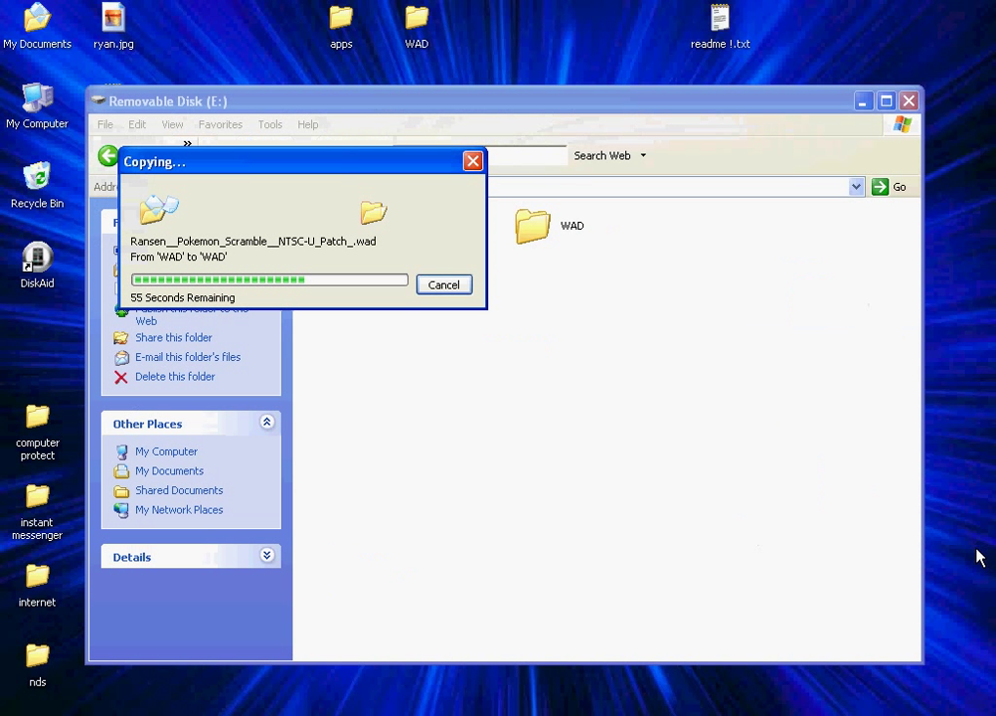